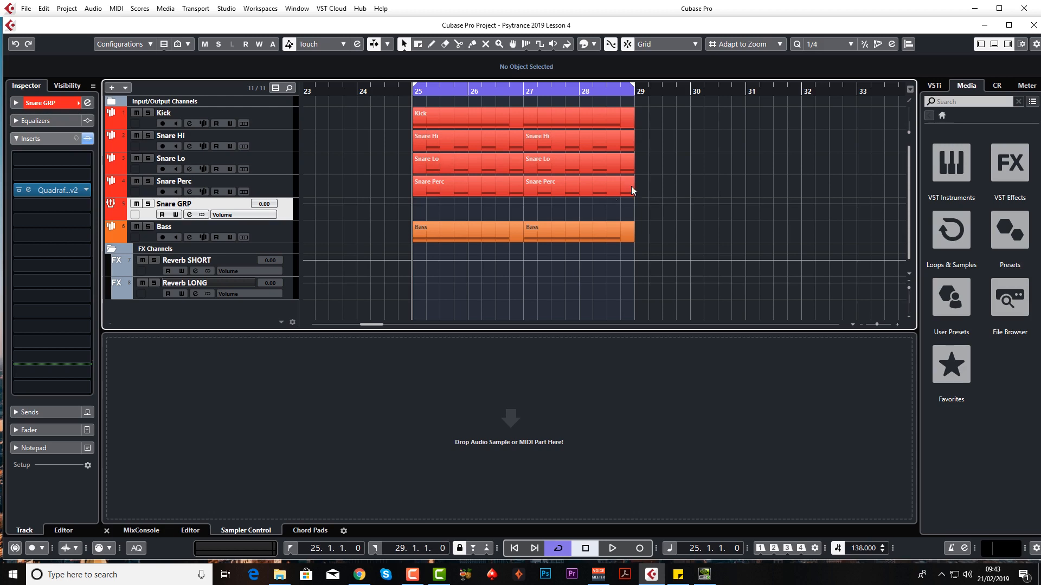
Hide the lower zone, play the loop from bar 25, and return the playback position to its start.
{"action": "left_click", "coordinate": [994, 45]}
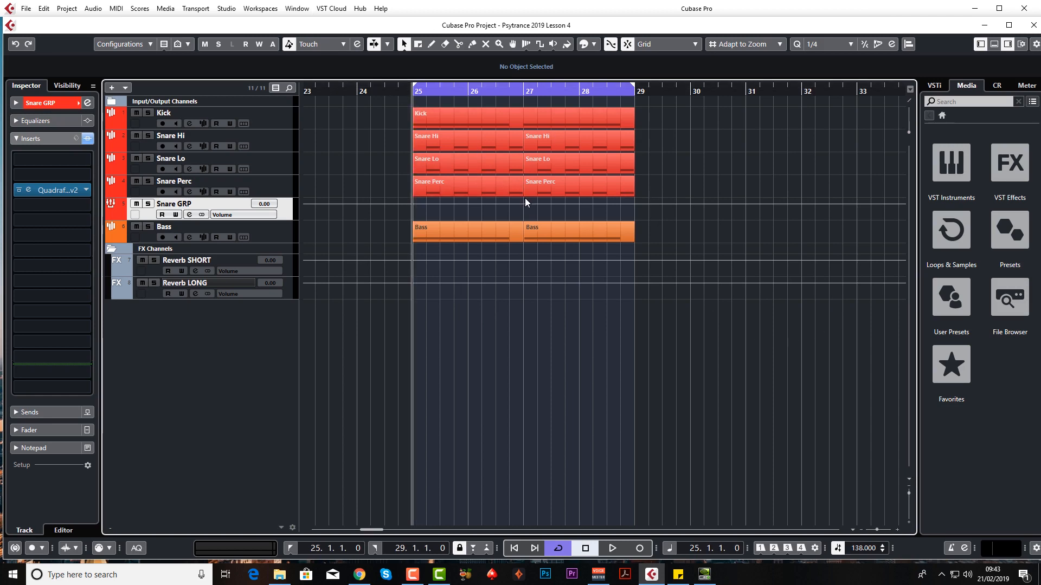
{"action": "key", "text": "space"}
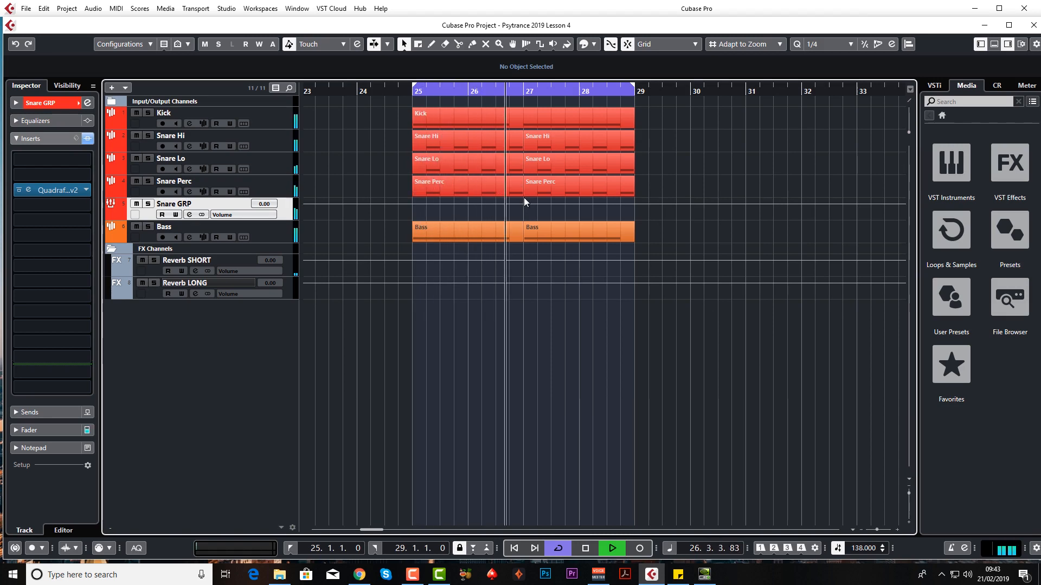
{"action": "key", "text": "space"}
{"action": "key", "text": "KP_1"}
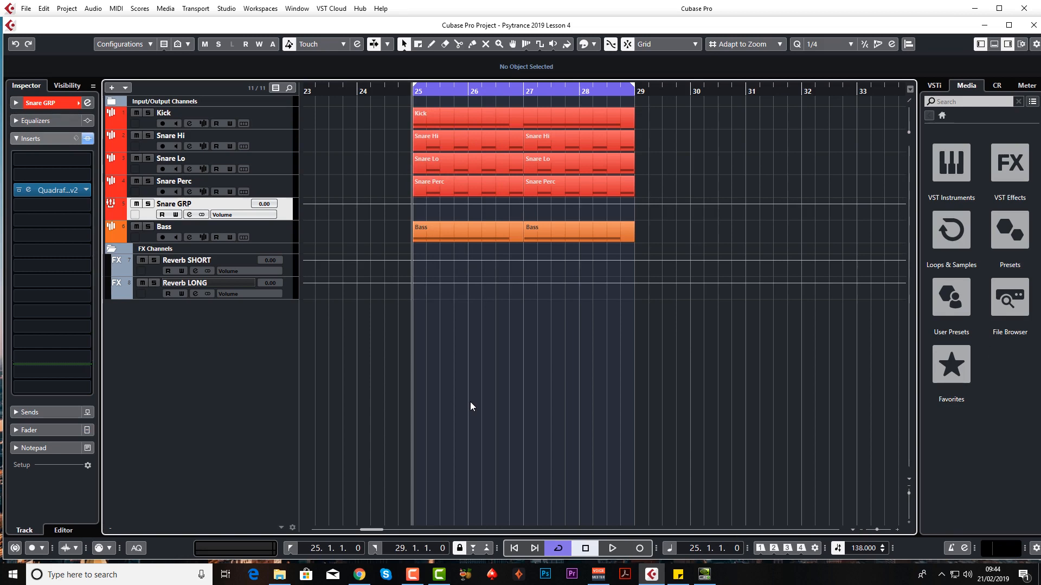
Switch to Chrome and review the free Mercedes-Benz 1995 C180 sample pack page, including its add-to-cart section.
{"action": "left_click", "coordinate": [358, 580]}
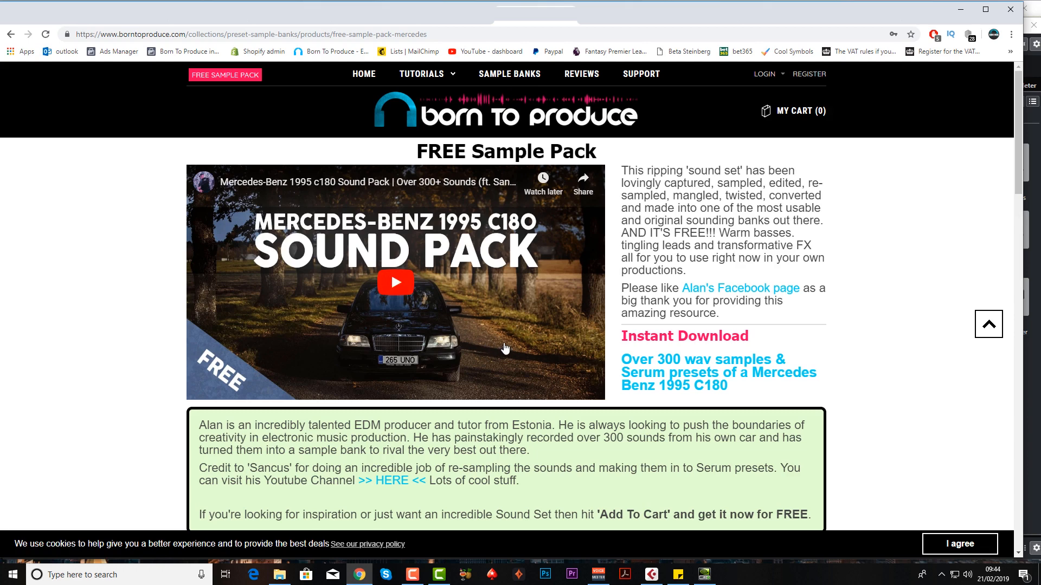
{"action": "scroll", "coordinate": [526, 372], "scroll_direction": "down", "scroll_amount": 1}
{"action": "scroll", "coordinate": [526, 372], "scroll_direction": "down", "scroll_amount": 4}
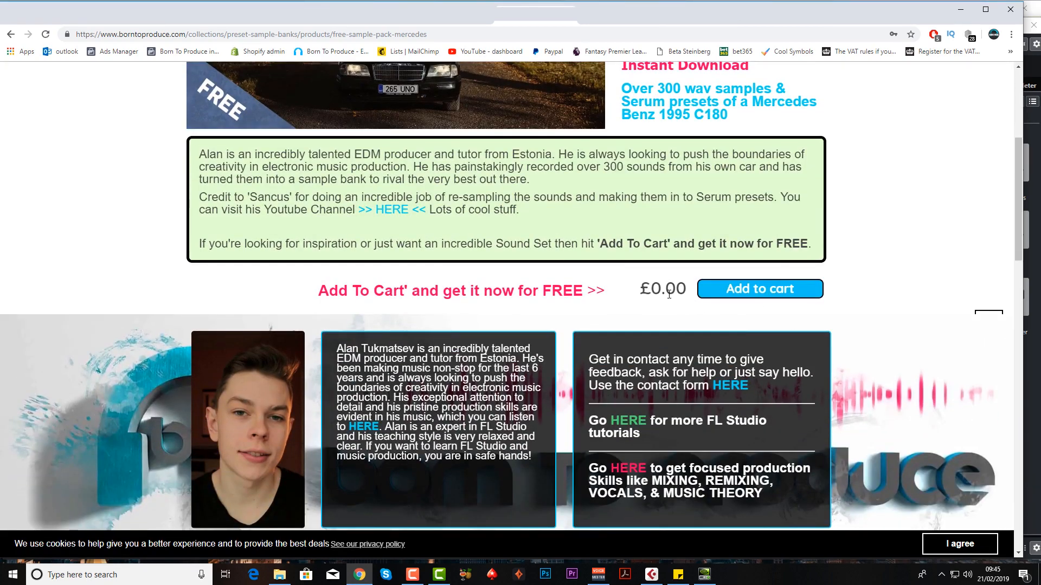
{"action": "scroll", "coordinate": [391, 164], "scroll_direction": "up", "scroll_amount": 3}
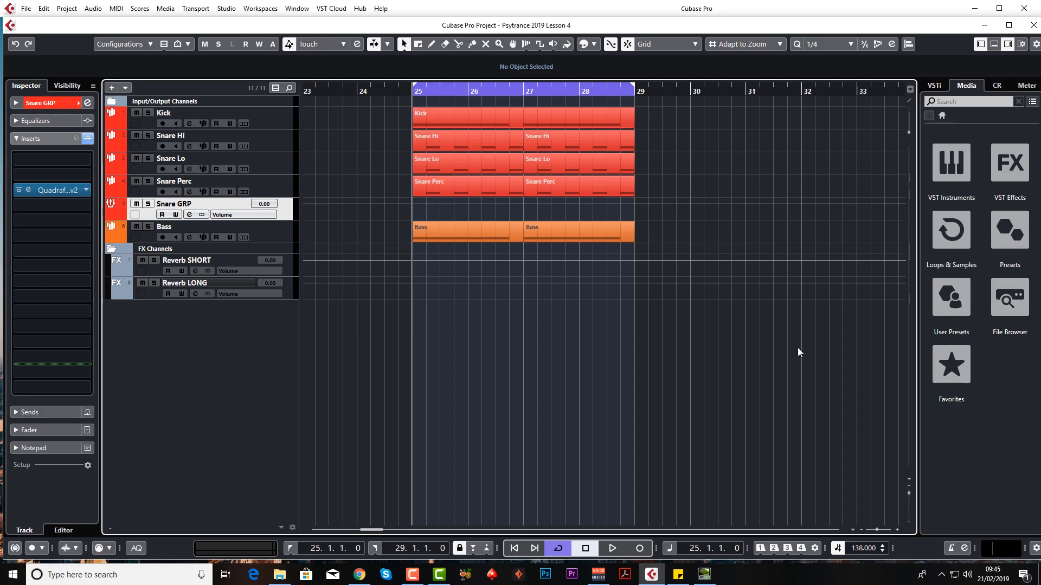
In Cubase's File Browser, find the Mercedes Benz 1995 c180 pack's Xfer Serum wavetable folder and preview the Trunk Smash SQ sample.
{"action": "left_click", "coordinate": [1009, 297]}
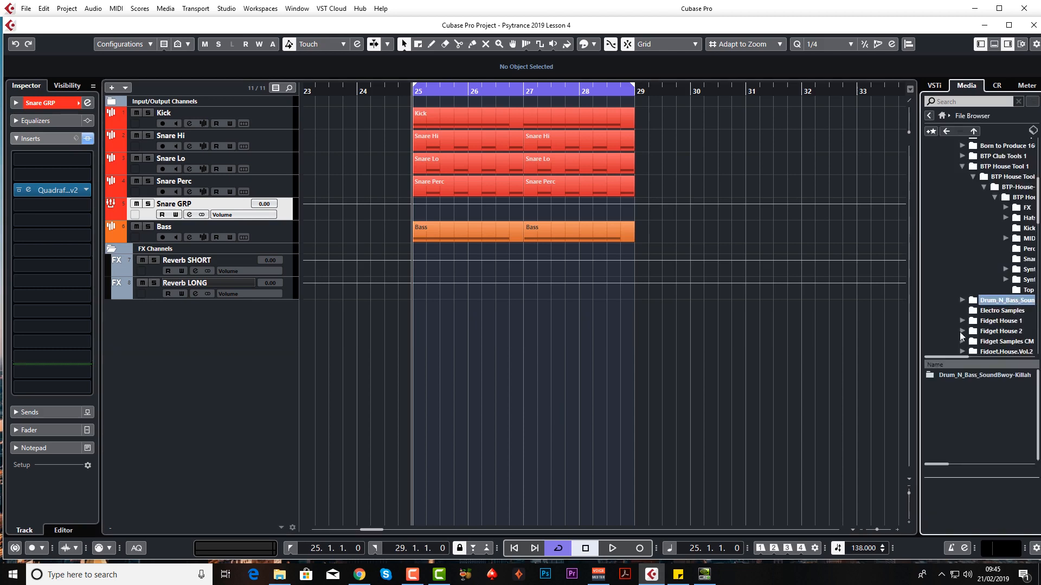
{"action": "left_click_drag", "start_coordinate": [944, 356], "coordinate": [956, 357]}
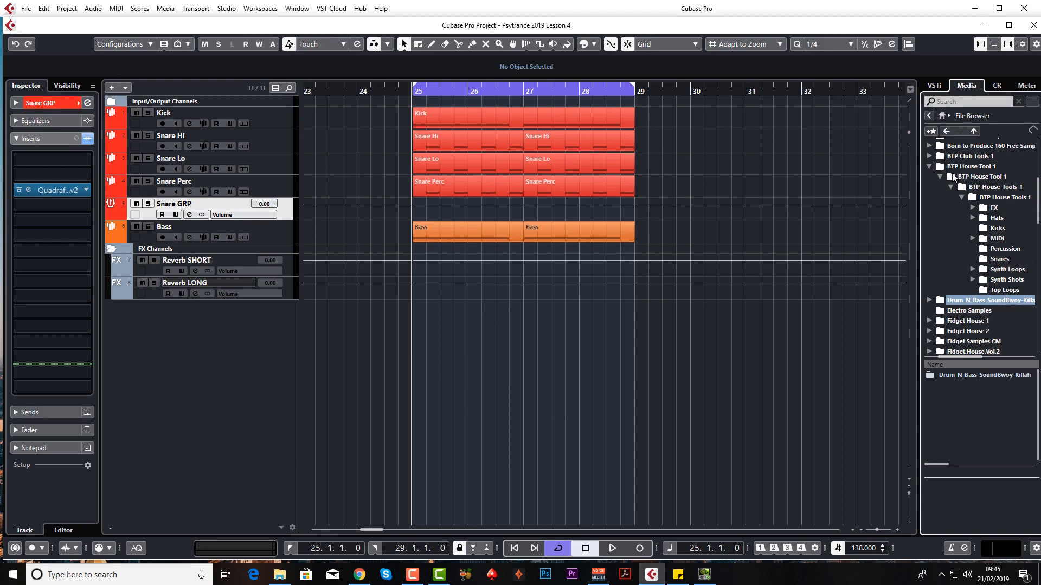
{"action": "left_click", "coordinate": [929, 166]}
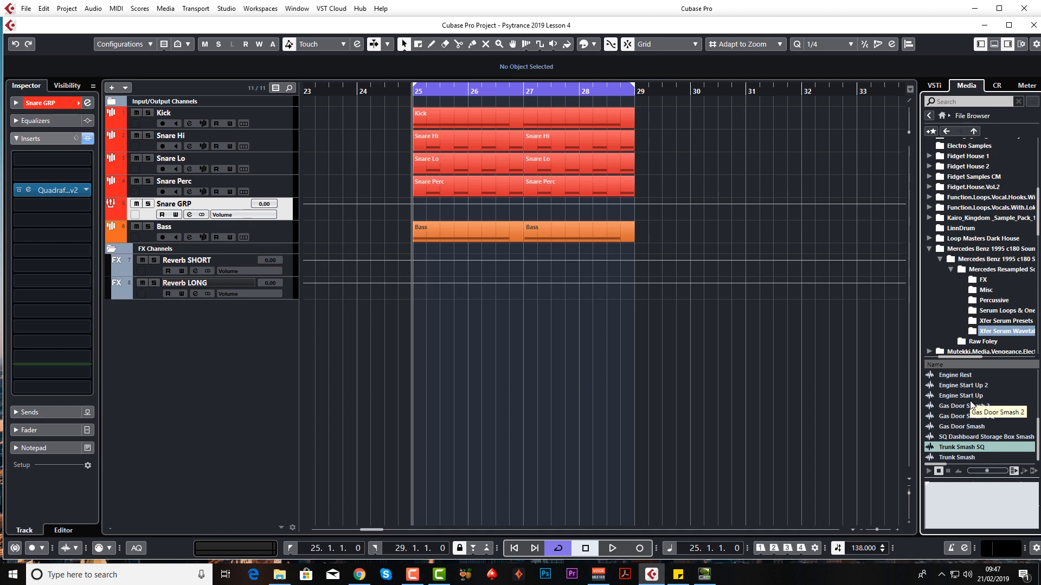
{"action": "left_click", "coordinate": [958, 448]}
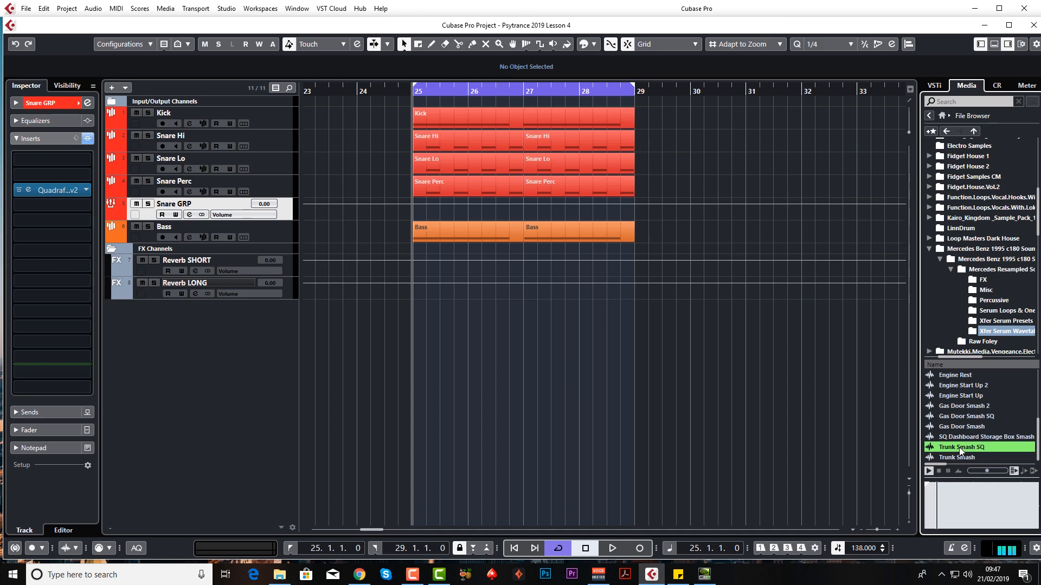
{"action": "left_click", "coordinate": [938, 473]}
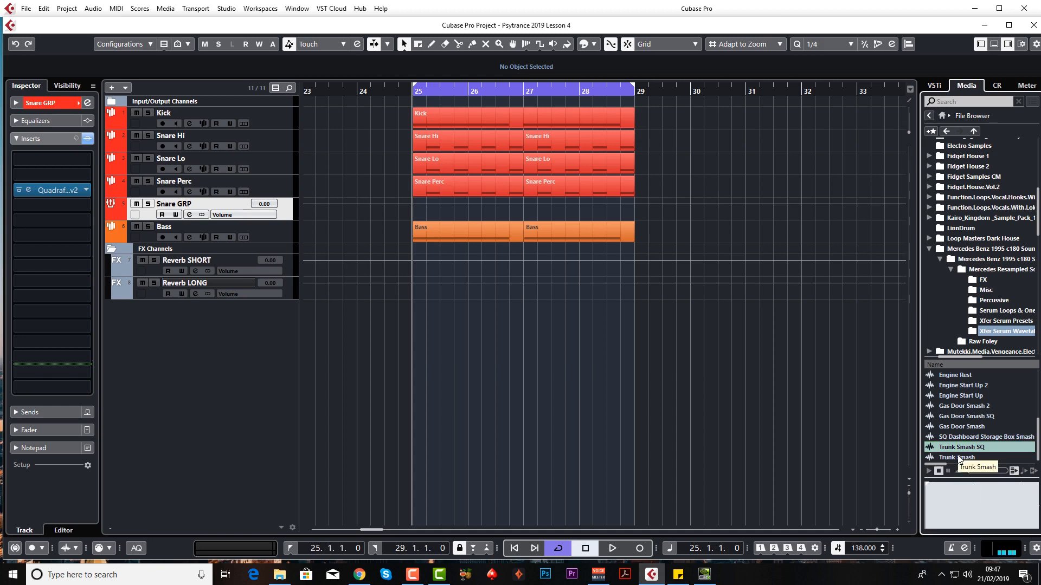
Import Trunk Smash SQ at bar 25 on a new track, copied and converted to 24 bit, and place the track below Bass.
{"action": "left_click_drag", "start_coordinate": [967, 445], "coordinate": [414, 310]}
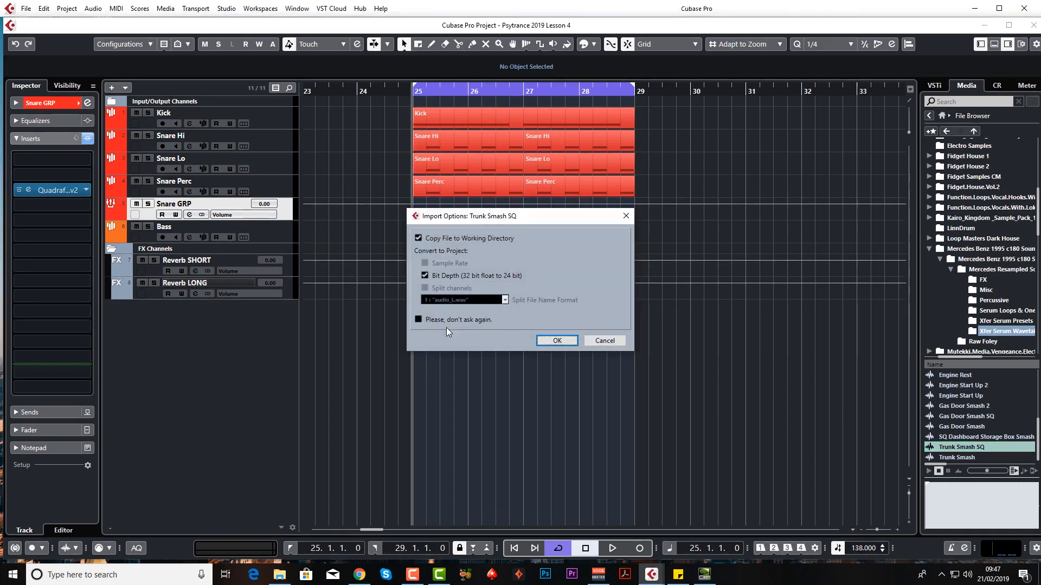
{"action": "left_click", "coordinate": [550, 336]}
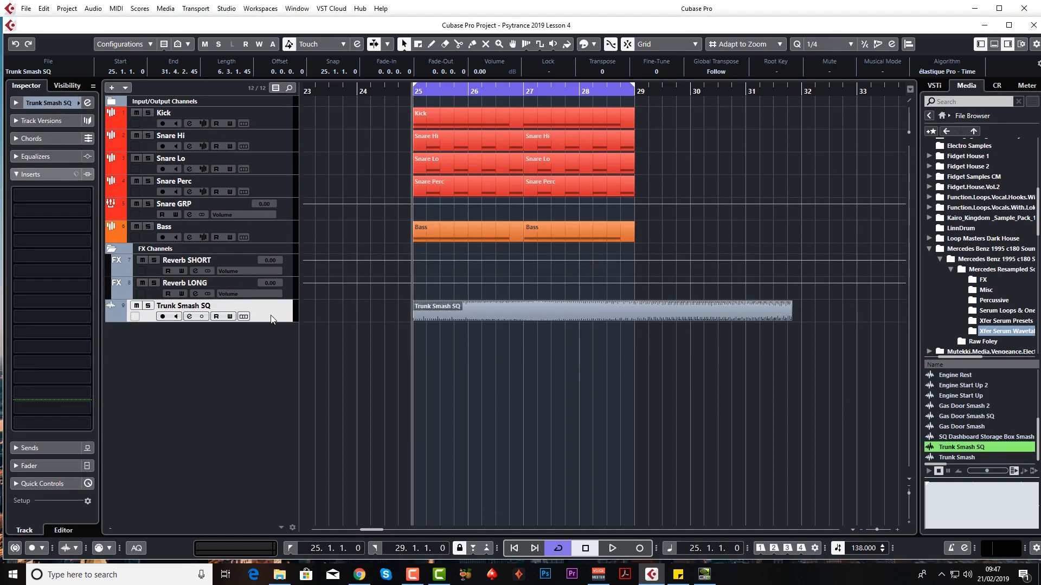
{"action": "left_click_drag", "start_coordinate": [275, 311], "coordinate": [275, 246]}
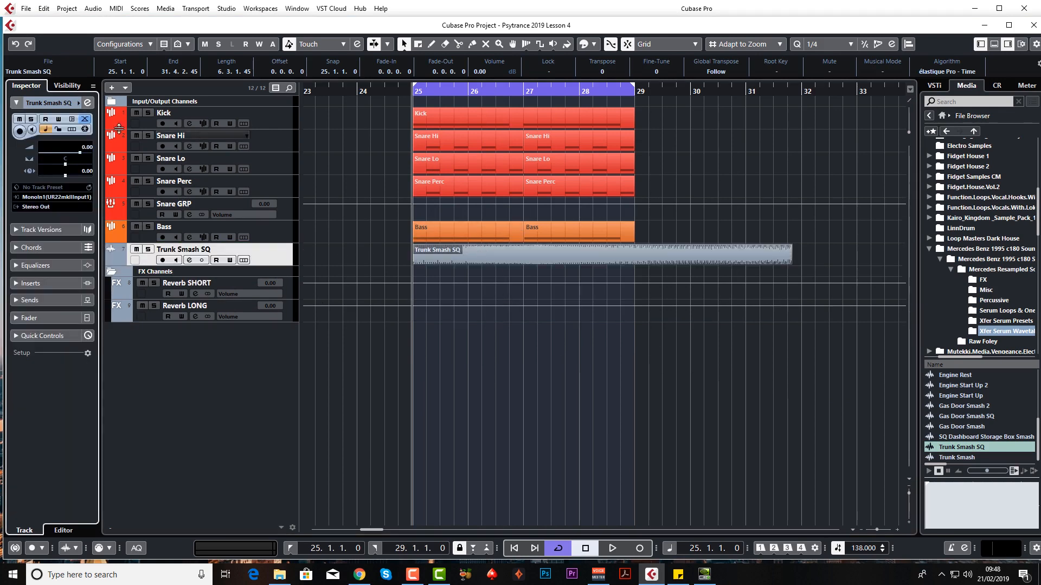
Lower the Trunk Smash SQ track's volume to -13.9 dB and audition it with the loop.
{"action": "left_click_drag", "start_coordinate": [71, 157], "coordinate": [60, 156]}
{"action": "key", "text": "space"}
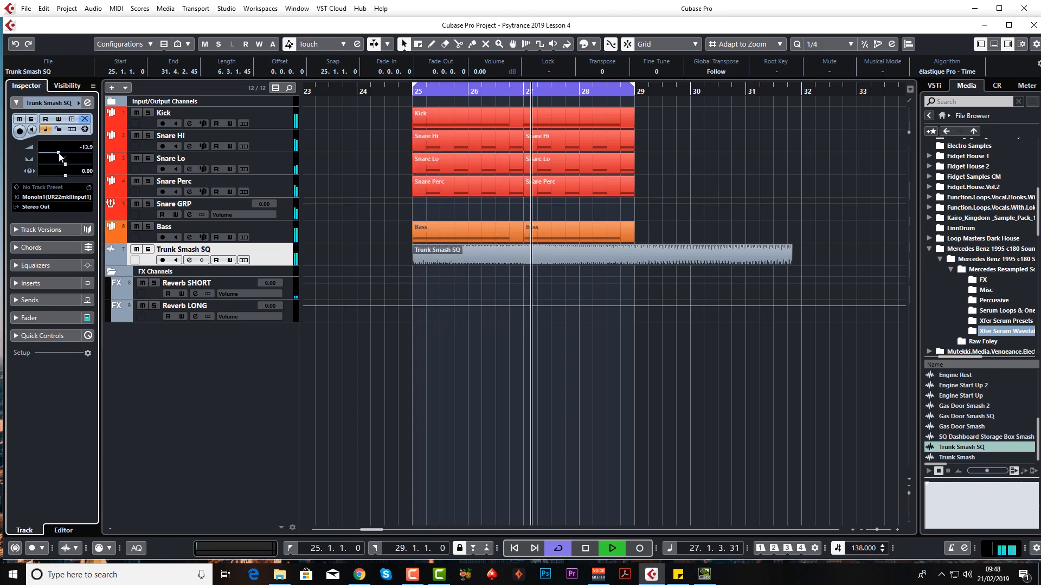
{"action": "key", "text": "space"}
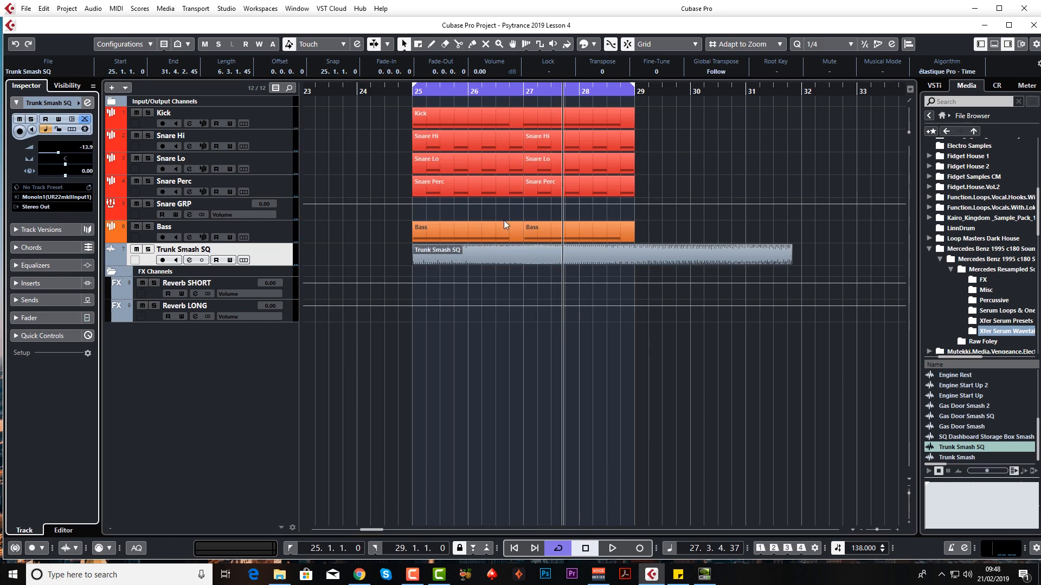
Enable a 48 dB/Oct low-cut filter on the Trunk Smash SQ channel and adjust its cutoff frequency during playback.
{"action": "left_click", "coordinate": [190, 259]}
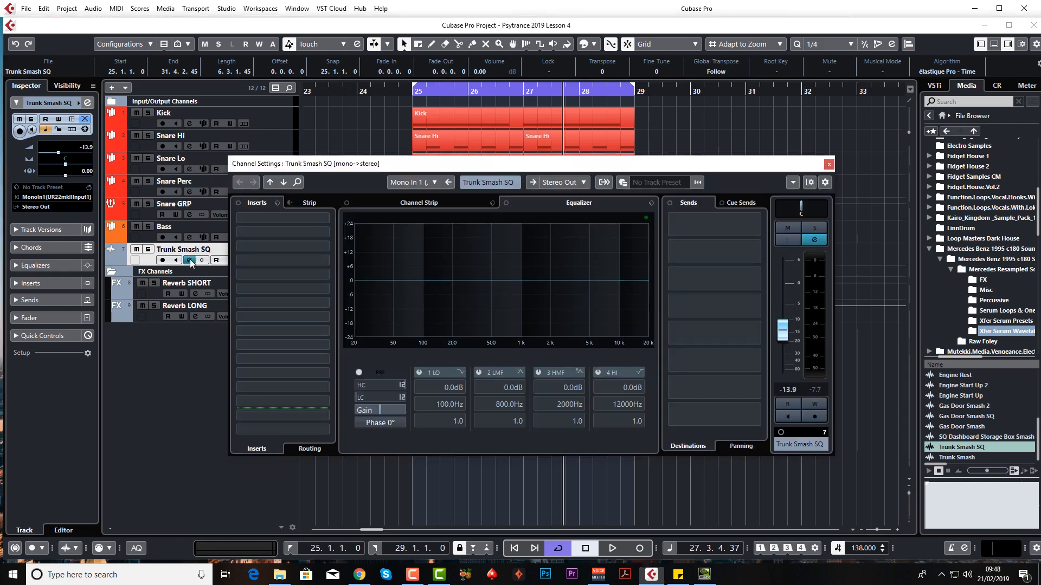
{"action": "left_click", "coordinate": [380, 398]}
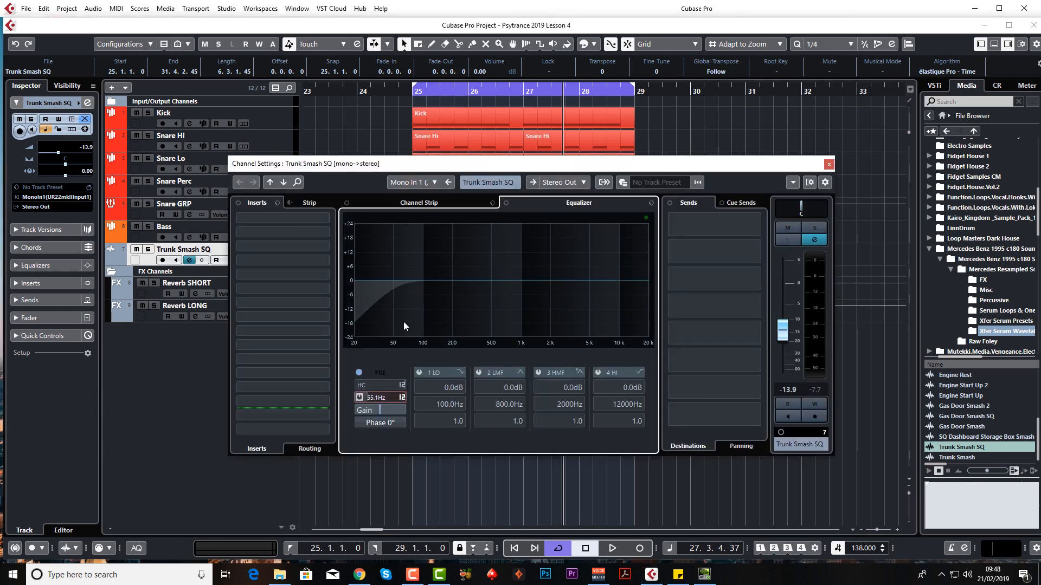
{"action": "right_click", "coordinate": [386, 396]}
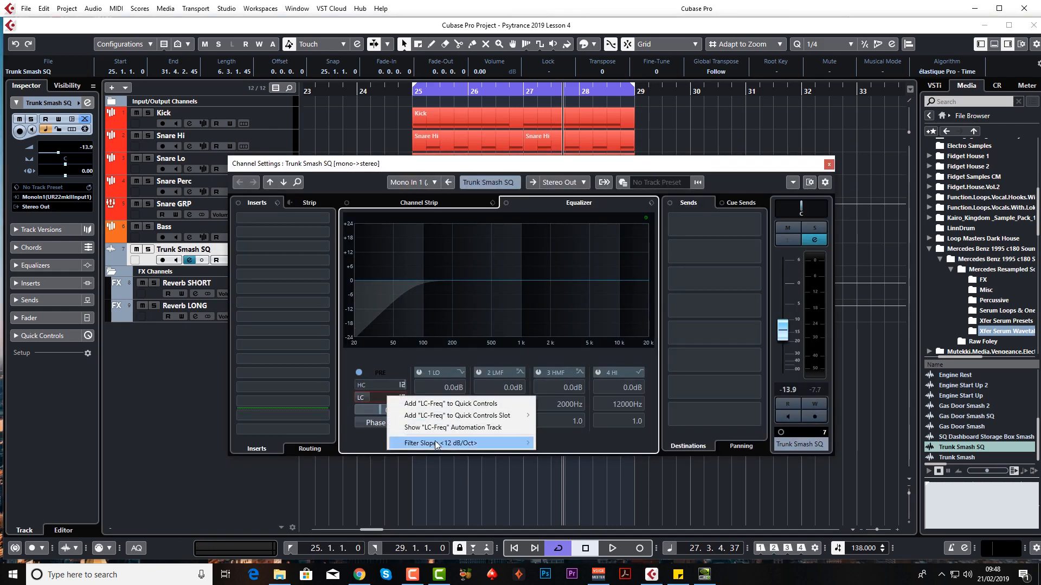
{"action": "mouse_move", "coordinate": [488, 443]}
{"action": "left_click", "coordinate": [567, 490]}
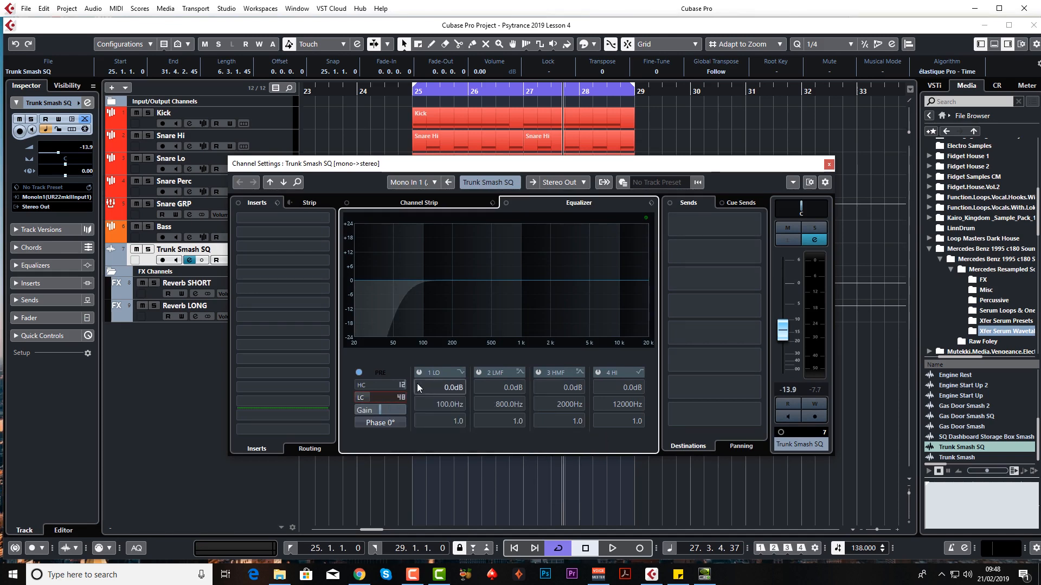
{"action": "key", "text": "space"}
{"action": "left_click_drag", "start_coordinate": [380, 395], "coordinate": [389, 372]}
{"action": "left_click", "coordinate": [829, 164]}
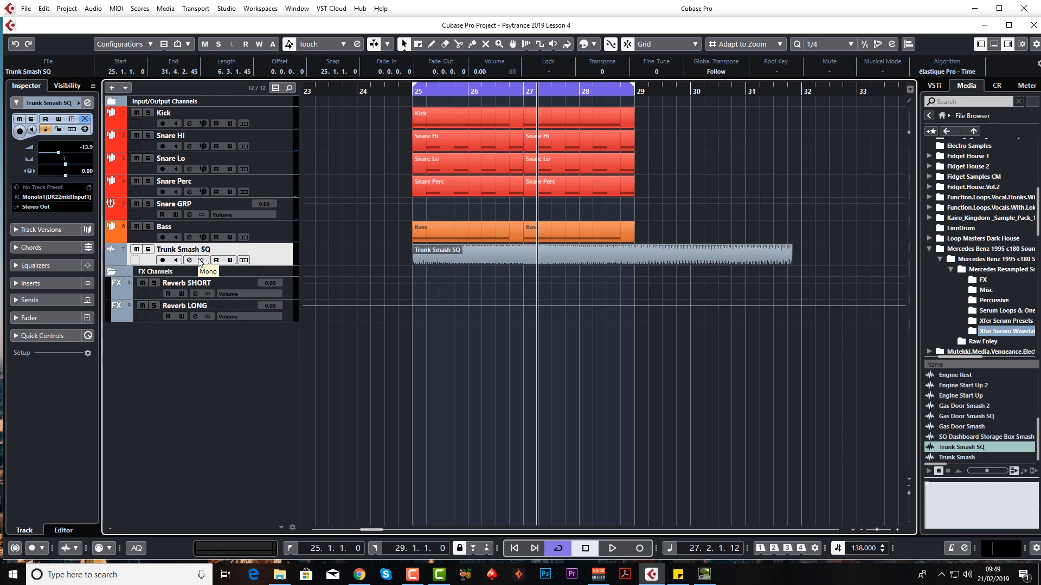
Play the loop from bar 25 to check the filtered Trunk Smash SQ sound in the mix.
{"action": "left_click", "coordinate": [409, 92]}
{"action": "key", "text": "space"}
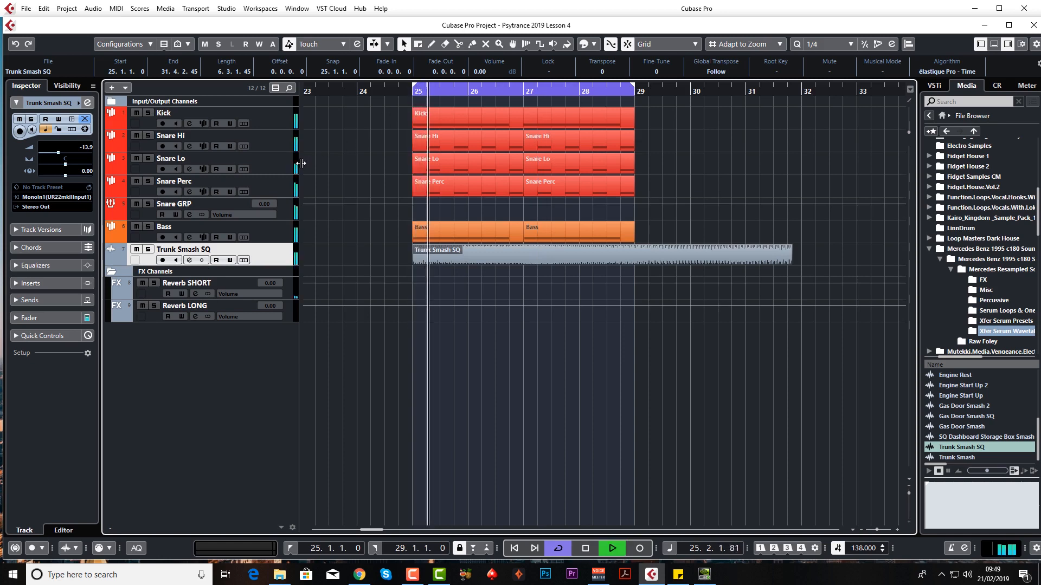
{"action": "key", "text": "space"}
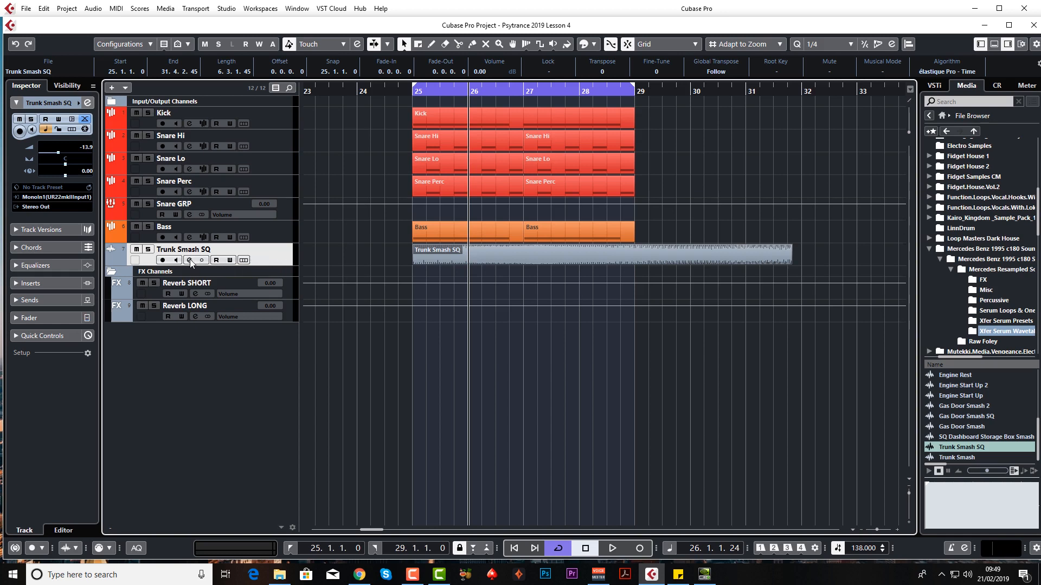
Add the Chopper modulation effect to insert slot 5 of the Trunk Smash SQ track and audition it.
{"action": "left_click", "coordinate": [53, 281]}
{"action": "left_click", "coordinate": [66, 255]}
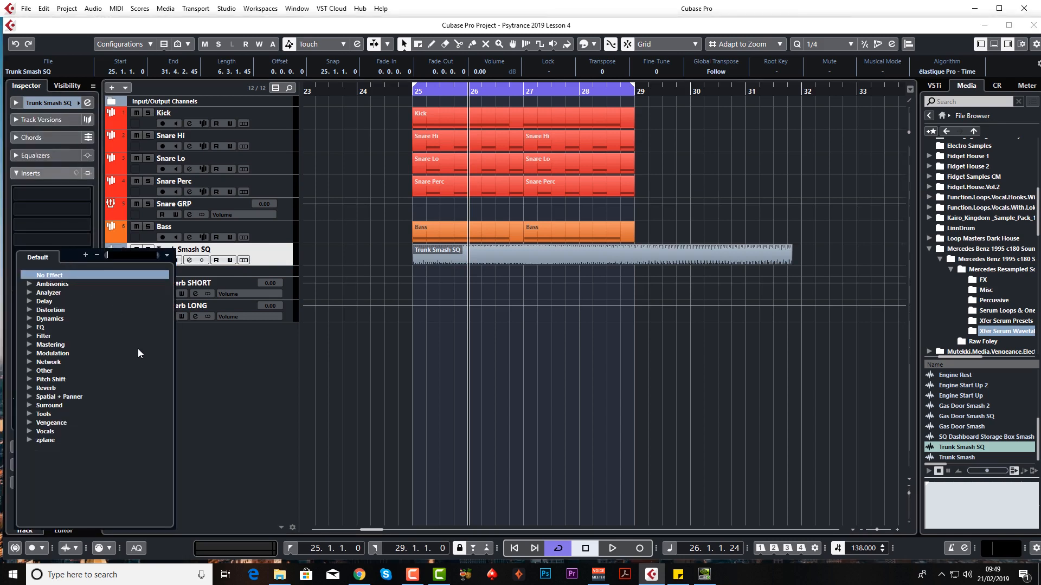
{"action": "left_click", "coordinate": [30, 354]}
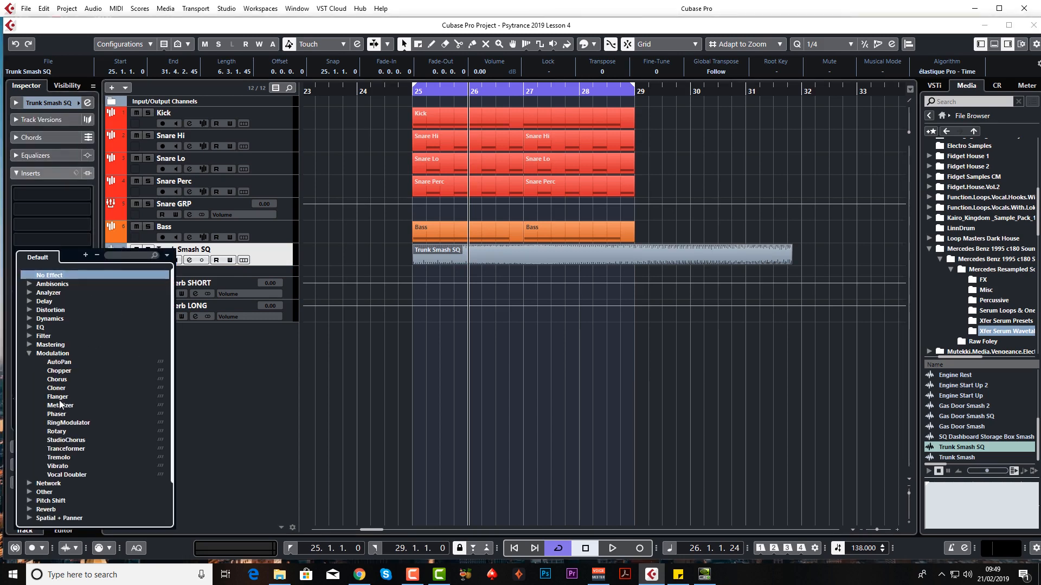
{"action": "left_click", "coordinate": [64, 370]}
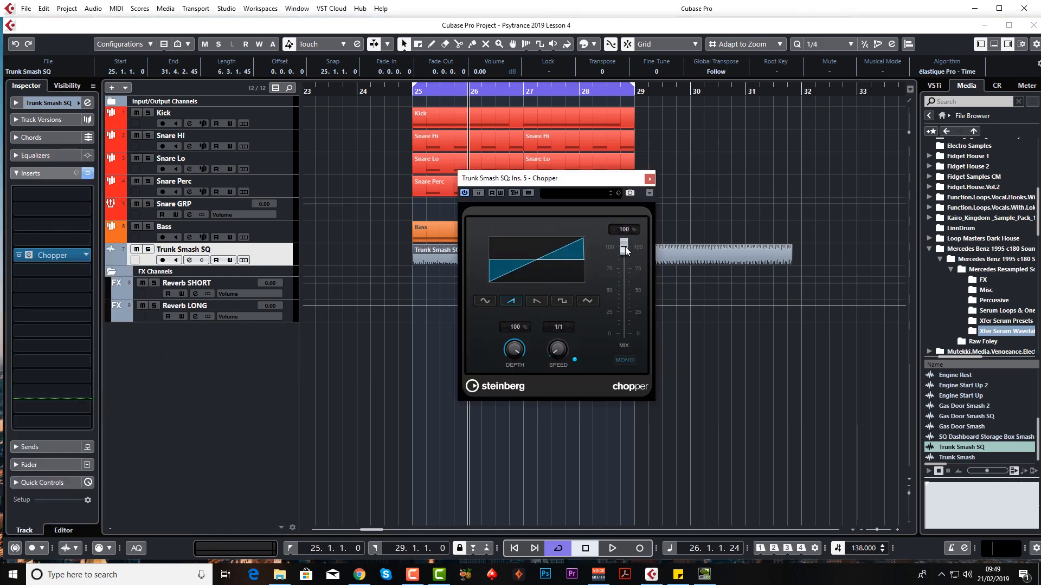
{"action": "key", "text": "space"}
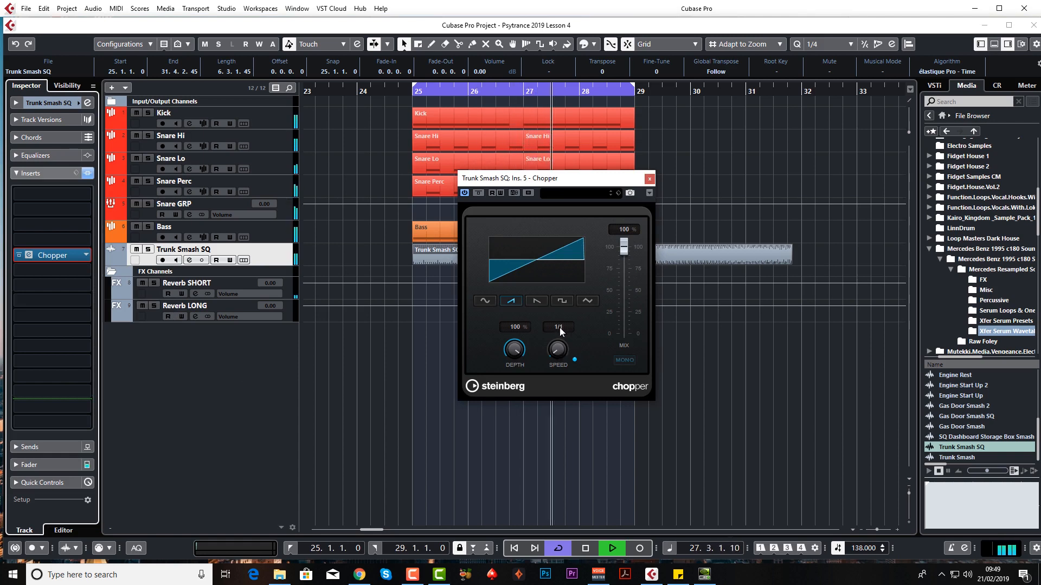
{"action": "key", "text": "space"}
Try a Chopper speed of 1/4 and listen to the effect in the loop.
{"action": "left_click", "coordinate": [559, 327]}
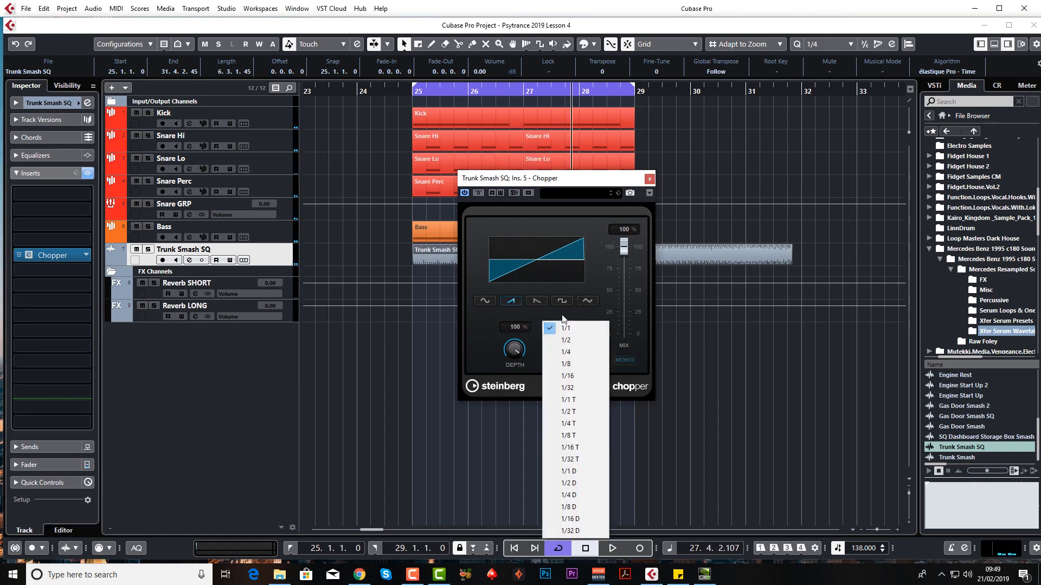
{"action": "left_click", "coordinate": [565, 351]}
{"action": "key", "text": "space"}
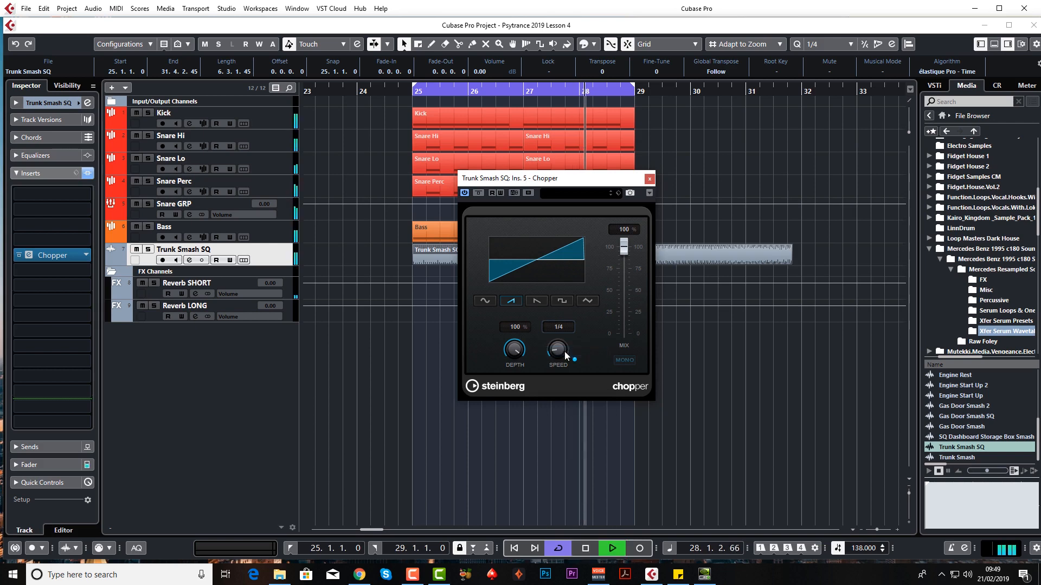
{"action": "key", "text": "space"}
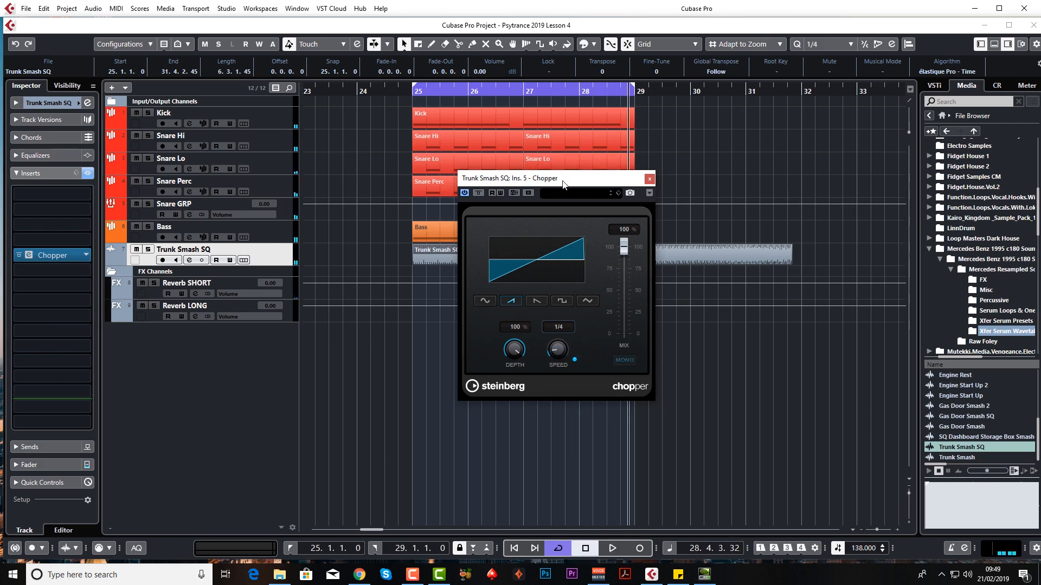
{"action": "left_click_drag", "start_coordinate": [563, 185], "coordinate": [573, 206]}
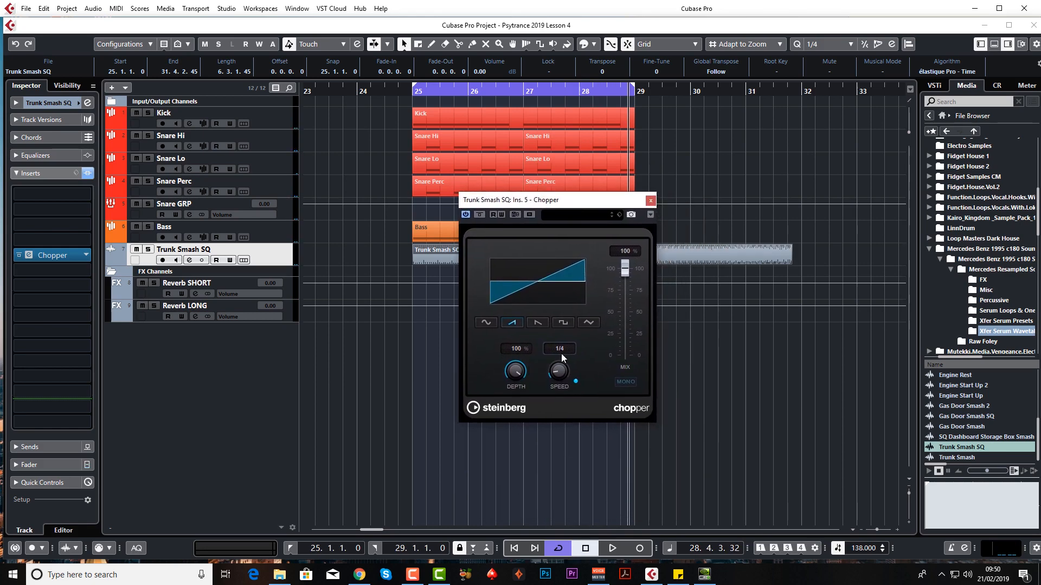
{"action": "key", "text": "space"}
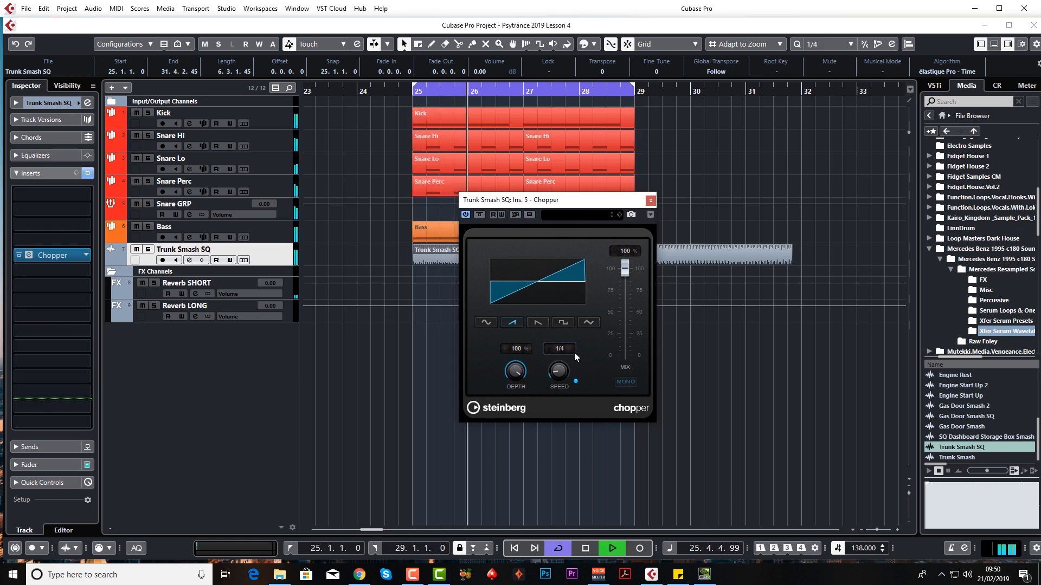
{"action": "key", "text": "space"}
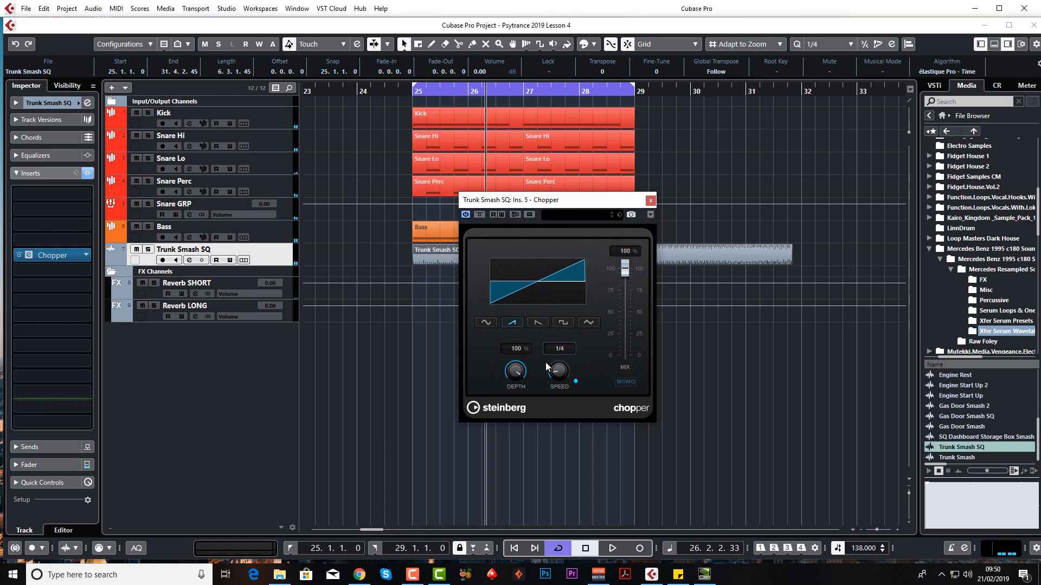
Set the Chopper speed to 1/16 with a square waveform and audition the gated sound.
{"action": "left_click", "coordinate": [560, 350]}
{"action": "left_click", "coordinate": [575, 398]}
{"action": "left_click", "coordinate": [564, 323]}
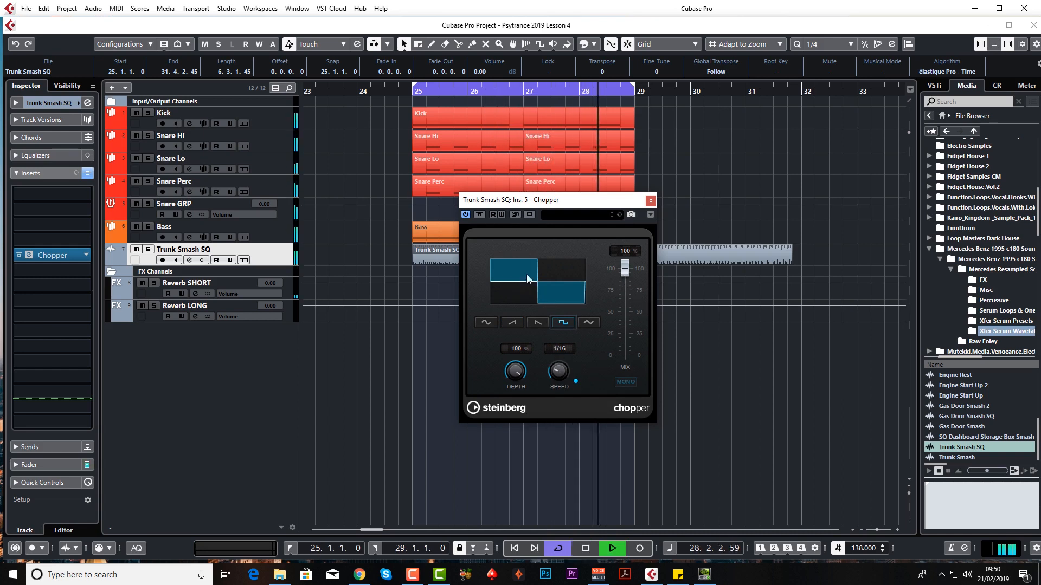
{"action": "key", "text": "space"}
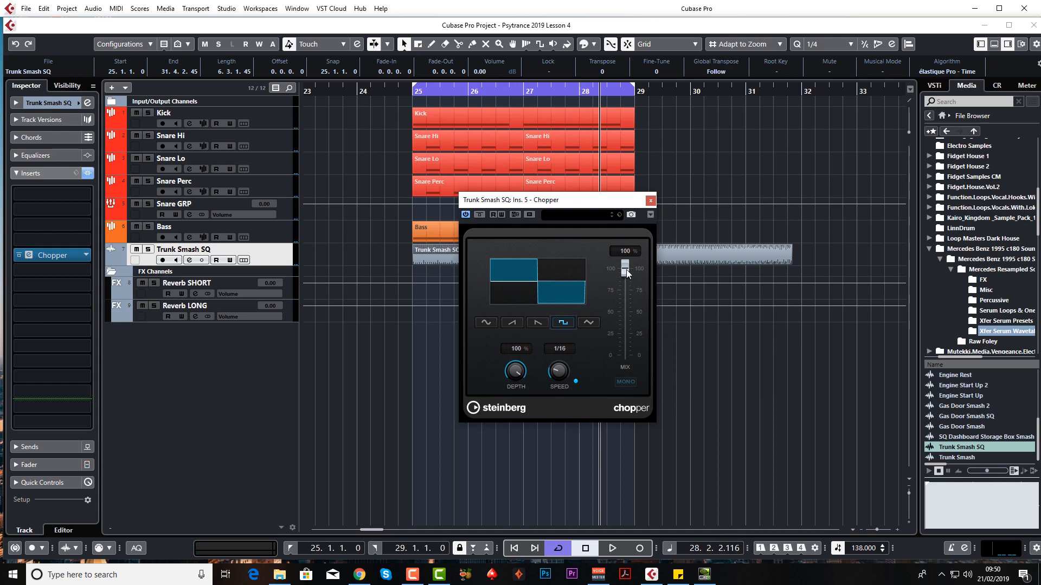
Lower the Chopper mix to 71% while auditioning the loop, and close the effect window.
{"action": "key", "text": "space"}
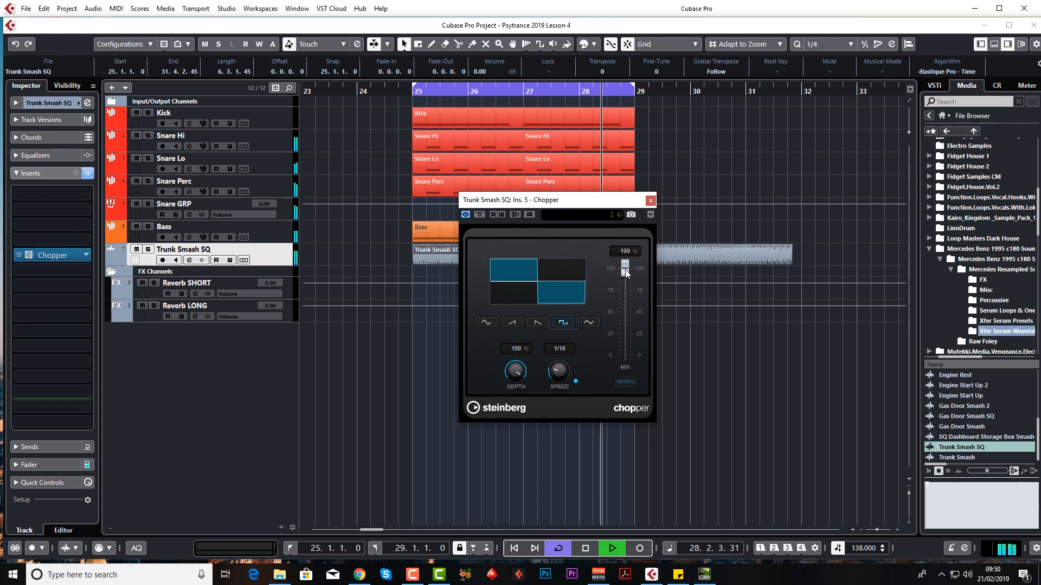
{"action": "left_click_drag", "start_coordinate": [626, 273], "coordinate": [626, 305]}
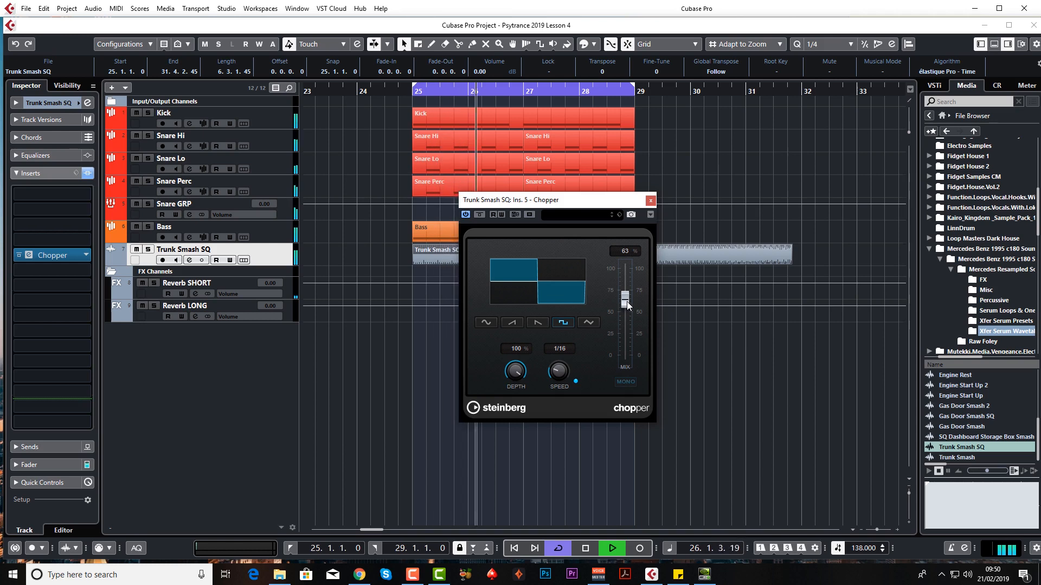
{"action": "key", "text": "space"}
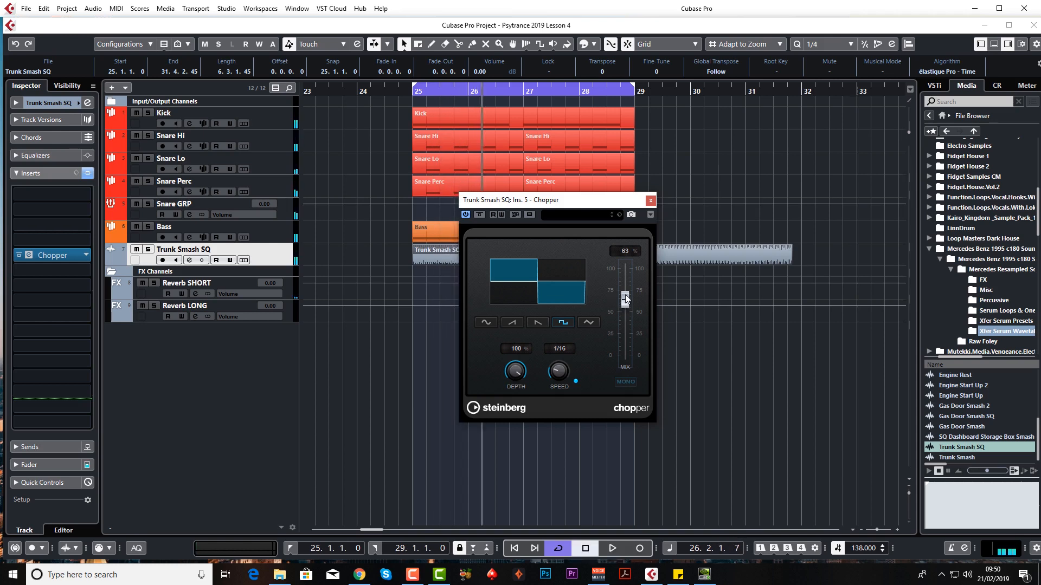
{"action": "key", "text": "space"}
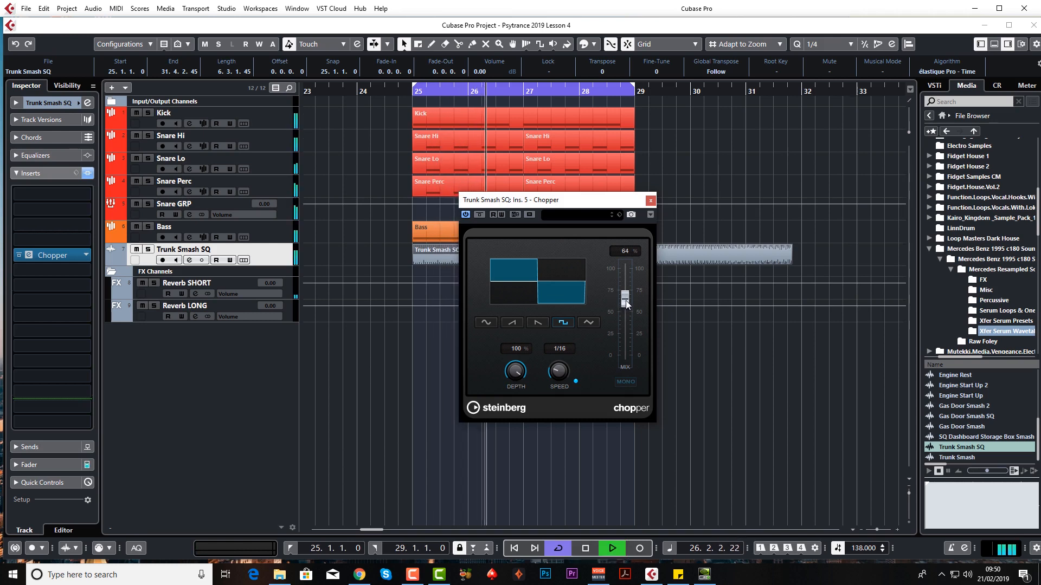
{"action": "mouse_move", "coordinate": [626, 305]}
{"action": "left_mouse_down"}
{"action": "mouse_move", "coordinate": [626, 251]}
{"action": "mouse_move", "coordinate": [627, 298]}
{"action": "left_mouse_up"}
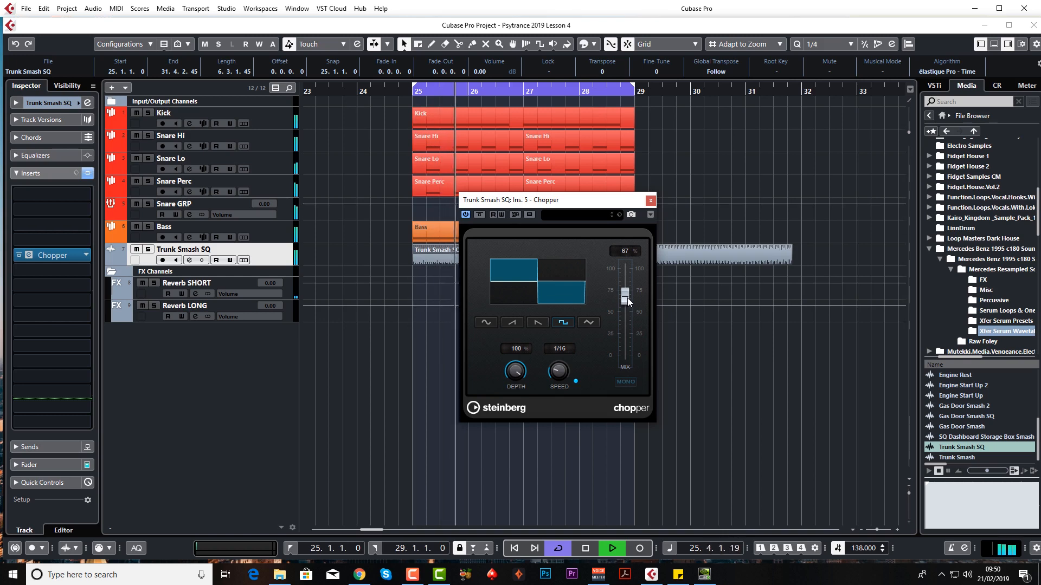
{"action": "scroll", "coordinate": [626, 298], "scroll_direction": "up", "scroll_amount": 2}
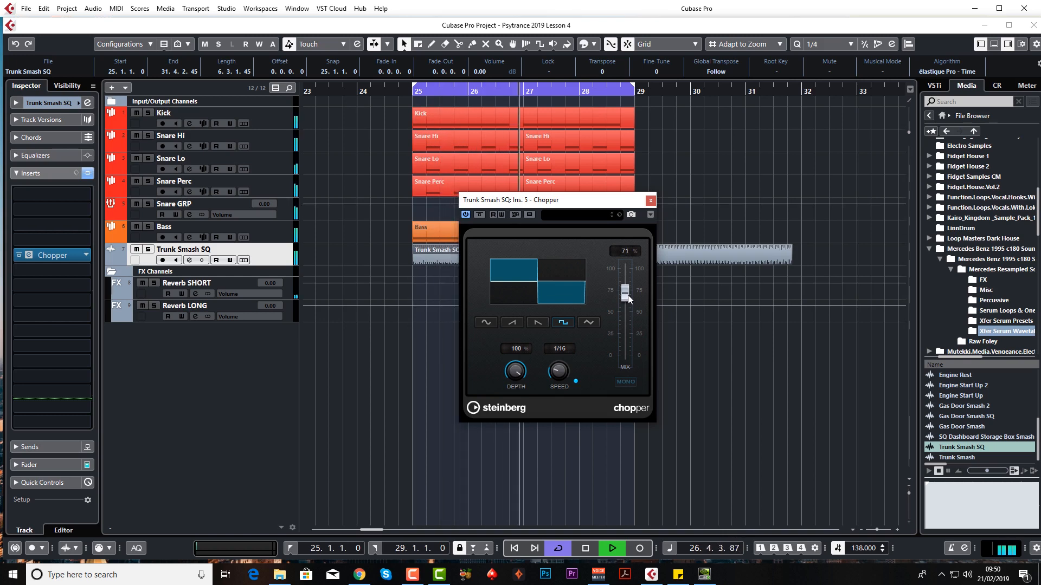
{"action": "key", "text": "space"}
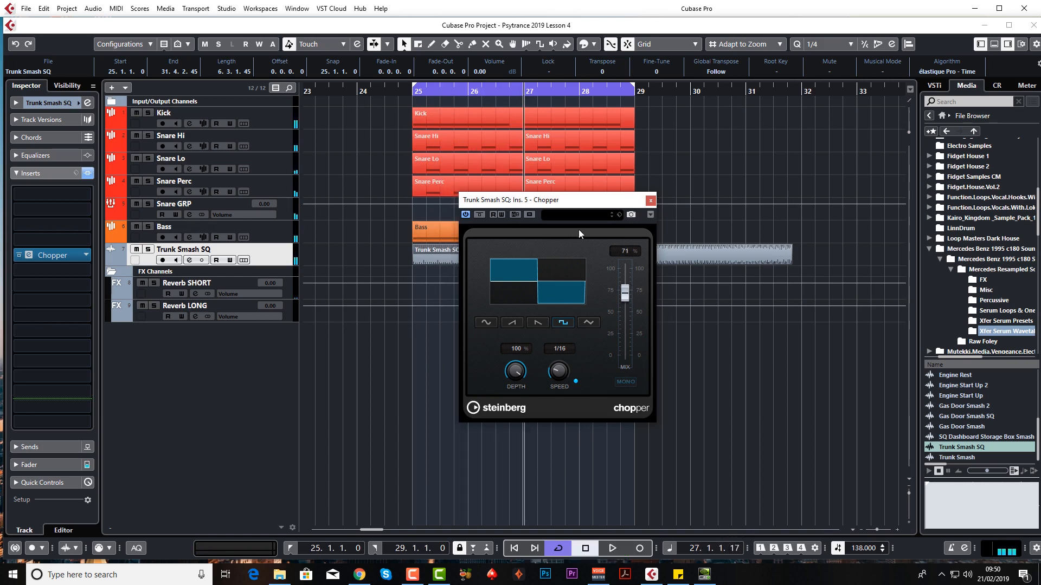
{"action": "left_click", "coordinate": [650, 200]}
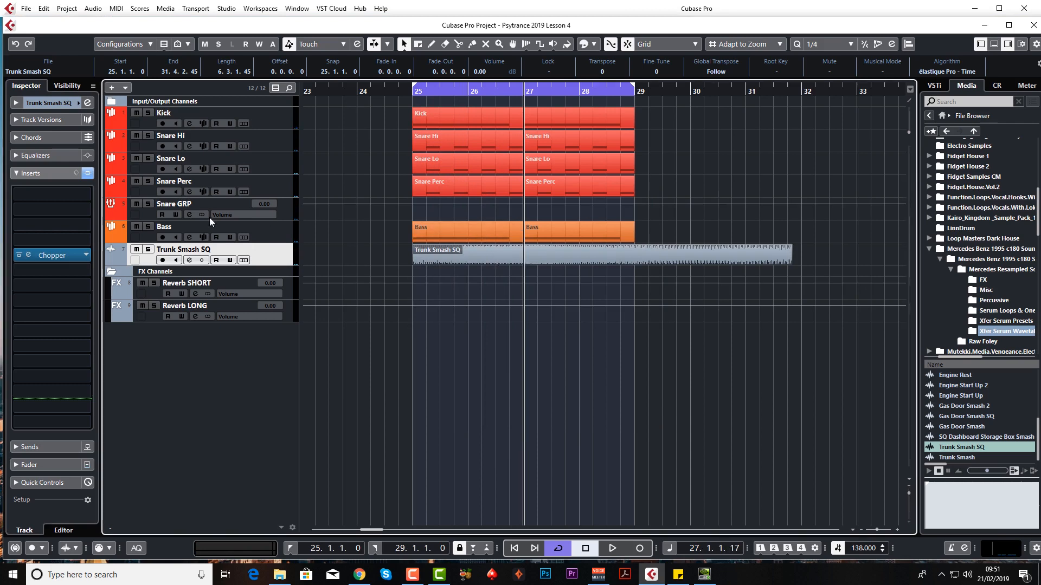
Show the Trunk Smash SQ track's basic settings and play the loop from bar 25 to hear the chopped texture in the mix.
{"action": "left_click", "coordinate": [50, 105]}
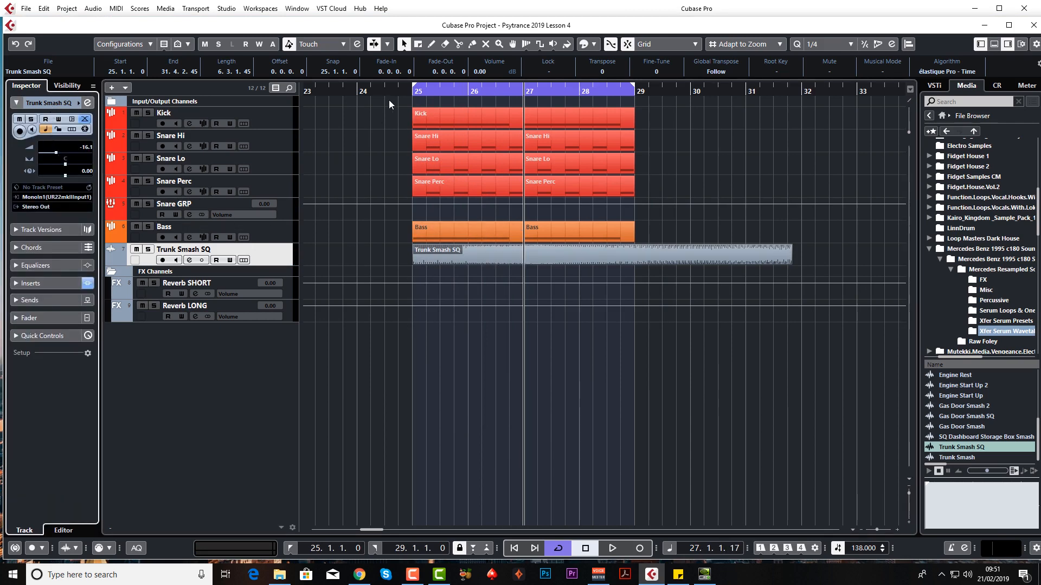
{"action": "left_click_drag", "start_coordinate": [413, 89], "coordinate": [415, 100]}
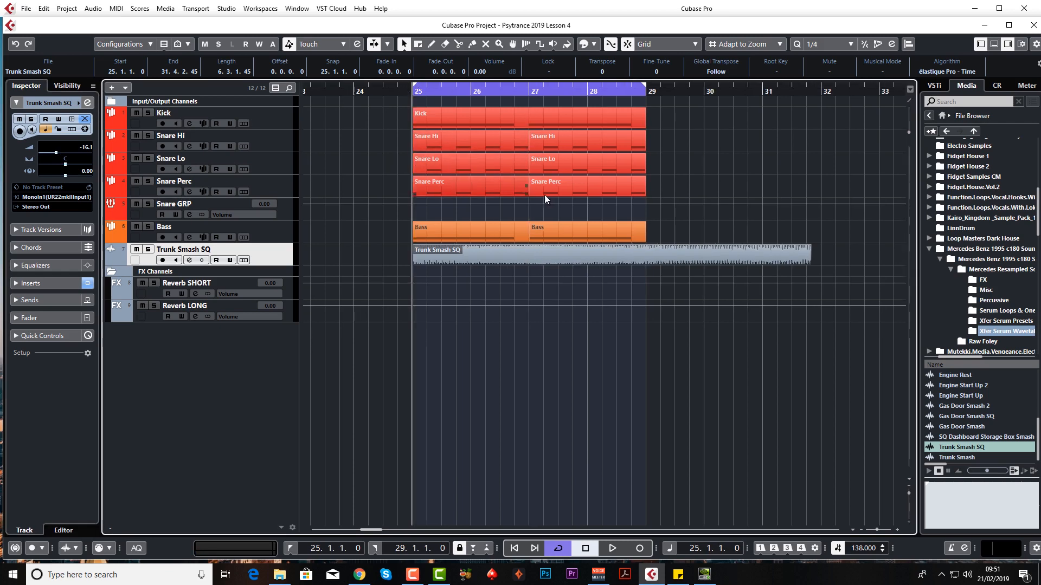
{"action": "key", "text": "space"}
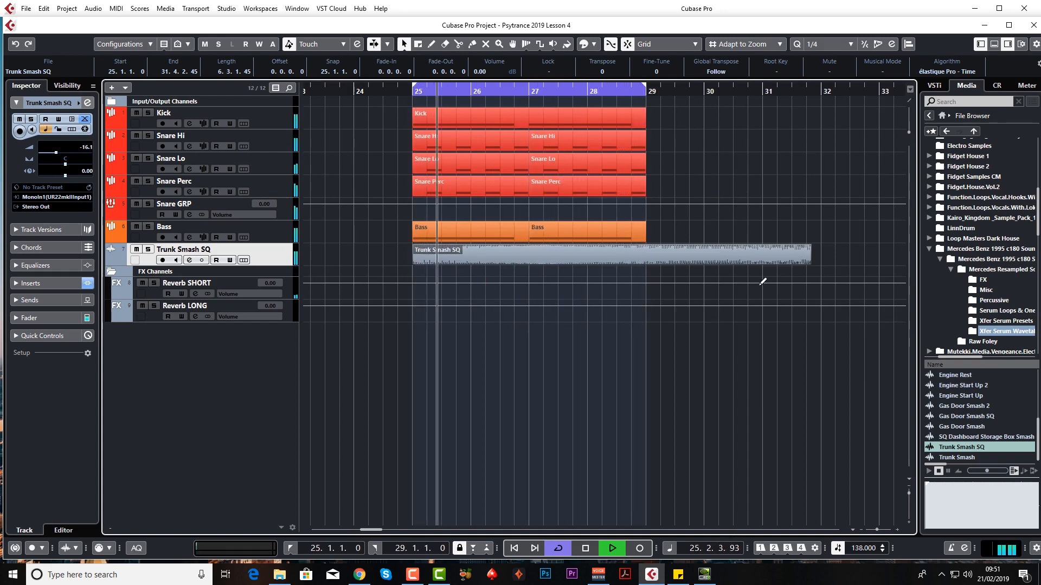
{"action": "left_click", "coordinate": [655, 255]}
{"action": "key", "text": "space"}
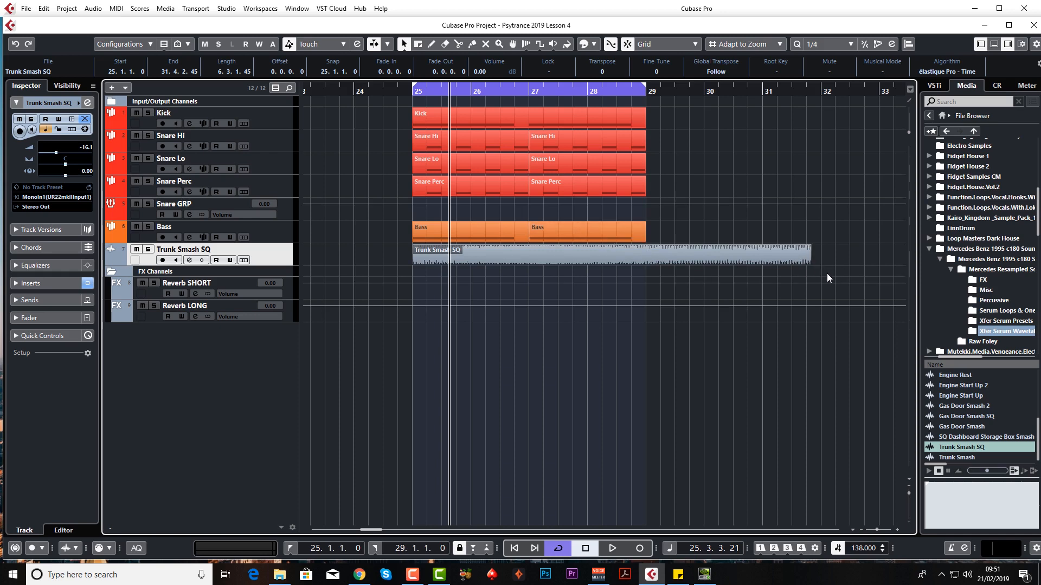
Try shortening the Trunk Smash SQ event to end at bar 29 using Sizing Applies Time Stretch.
{"action": "mouse_move", "coordinate": [808, 262]}
{"action": "left_click", "coordinate": [404, 44]}
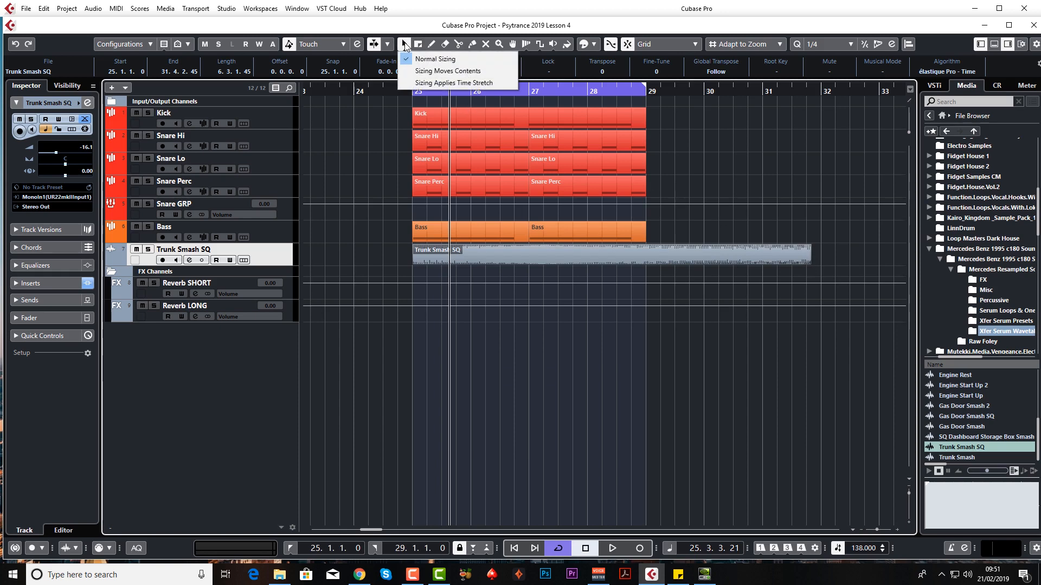
{"action": "left_click", "coordinate": [437, 83]}
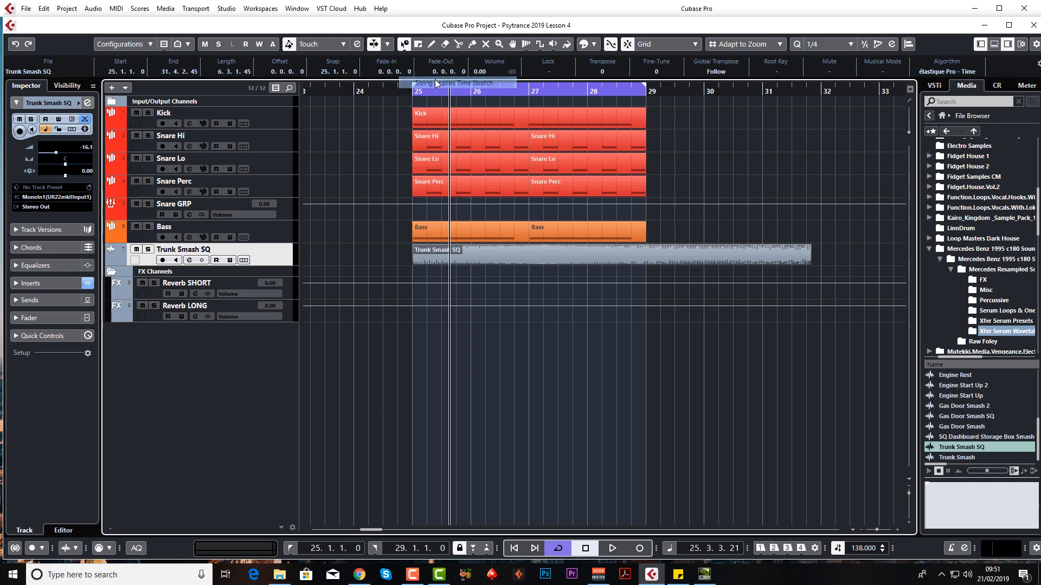
{"action": "left_click_drag", "start_coordinate": [808, 265], "coordinate": [644, 265]}
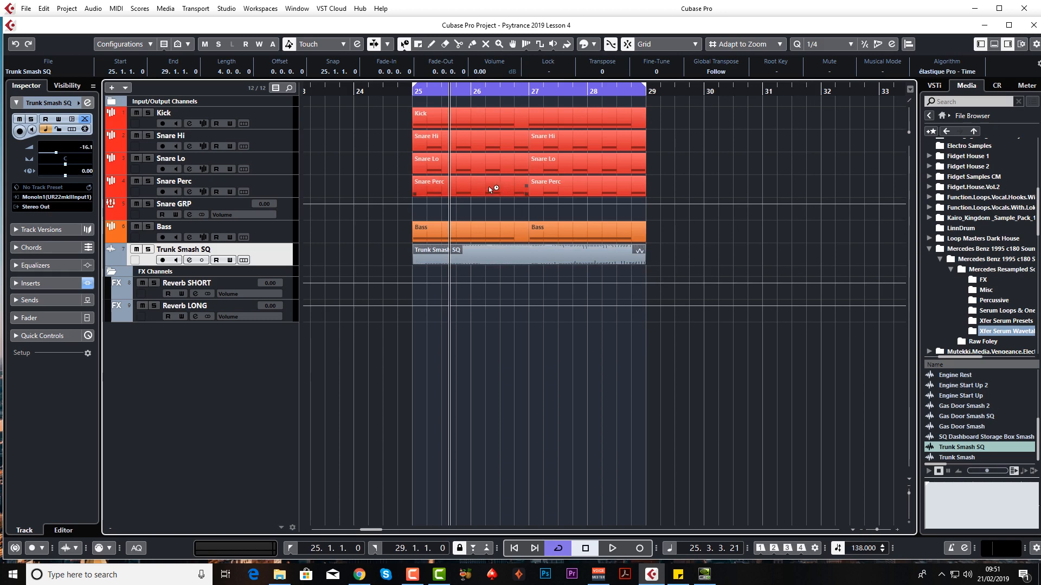
Audition the shortened Trunk Smash SQ event from bar 25 and undo its time stretch.
{"action": "left_click", "coordinate": [409, 92]}
{"action": "key", "text": "space"}
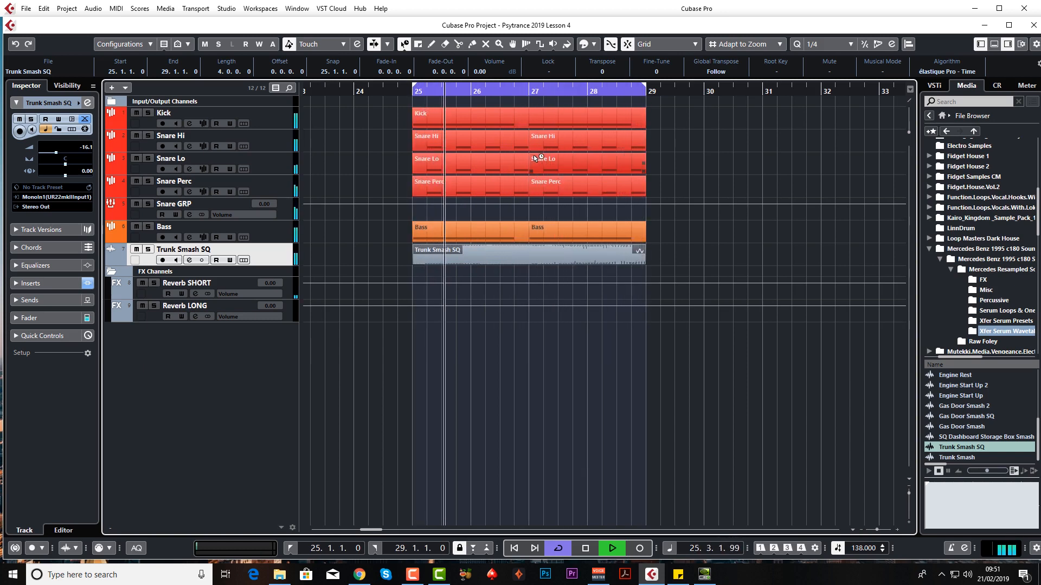
{"action": "key", "text": "space"}
{"action": "key", "text": "ctrl+z"}
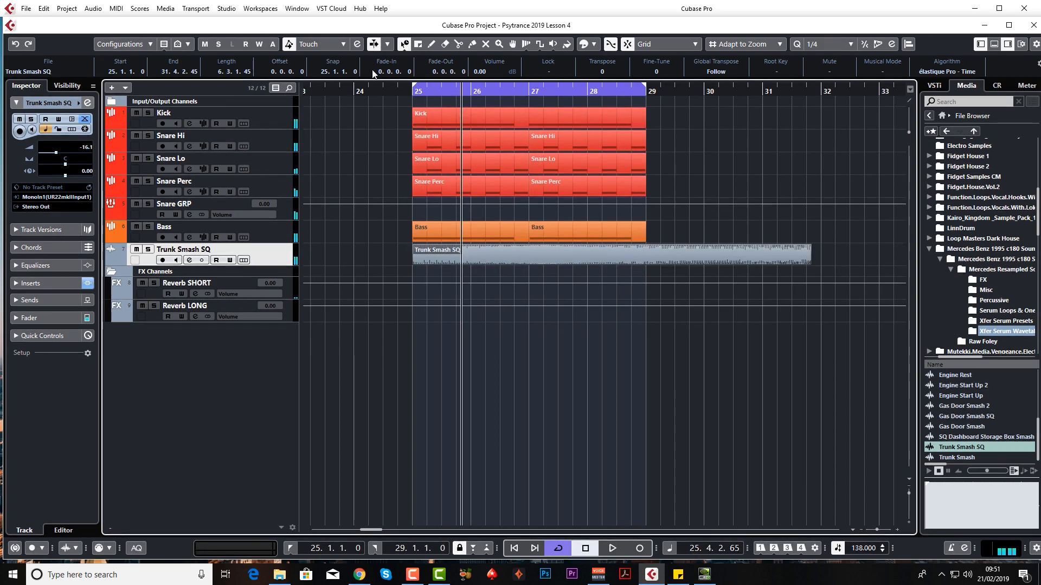
Play the loop from bar 25 to hear the unstretched Trunk Smash SQ event for comparison.
{"action": "left_click", "coordinate": [410, 91]}
{"action": "key", "text": "space"}
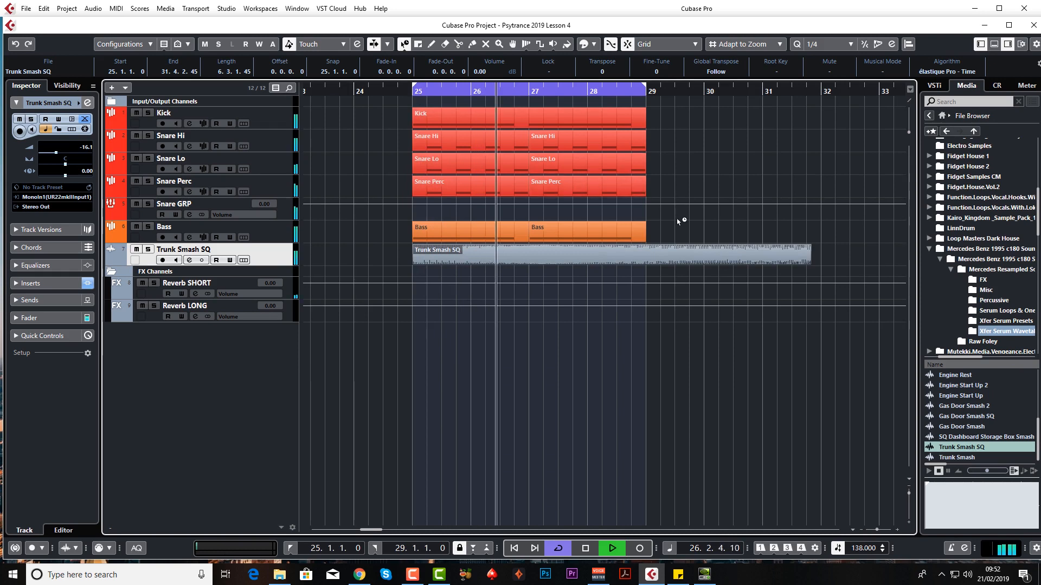
{"action": "key", "text": "space"}
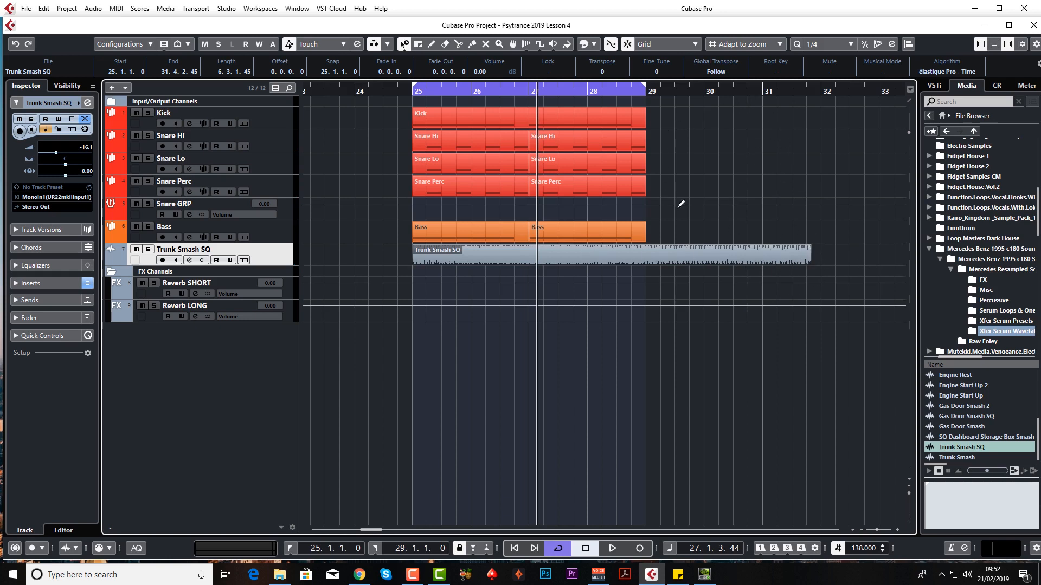
Duplicate the drum and bass parts to bars 29–33 and time-stretch the Trunk Smash SQ event out to bar 33.
{"action": "left_click_drag", "start_coordinate": [689, 238], "coordinate": [433, 111]}
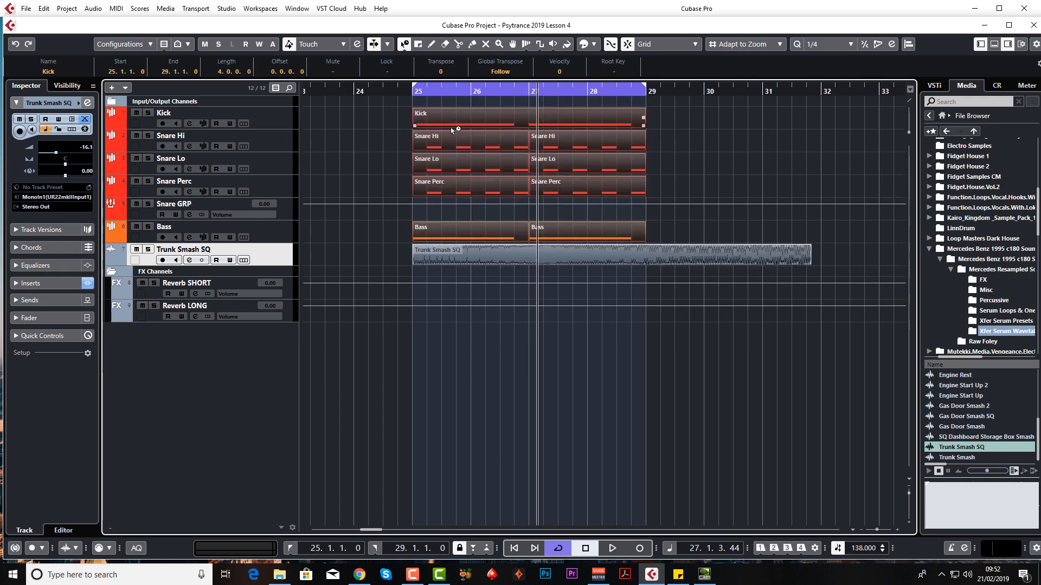
{"action": "key", "text": "ctrl+d"}
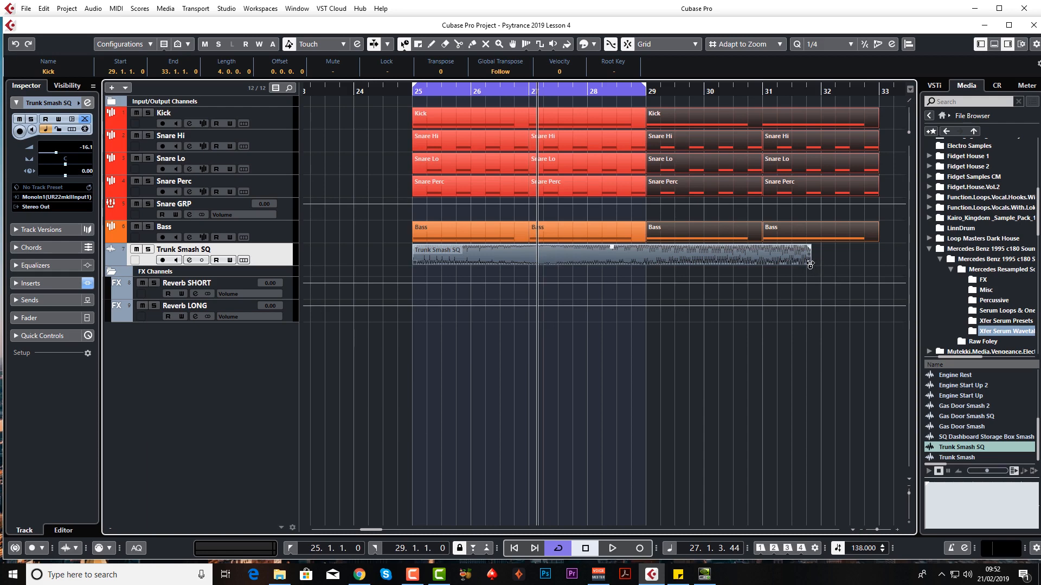
{"action": "left_click_drag", "start_coordinate": [809, 264], "coordinate": [878, 265]}
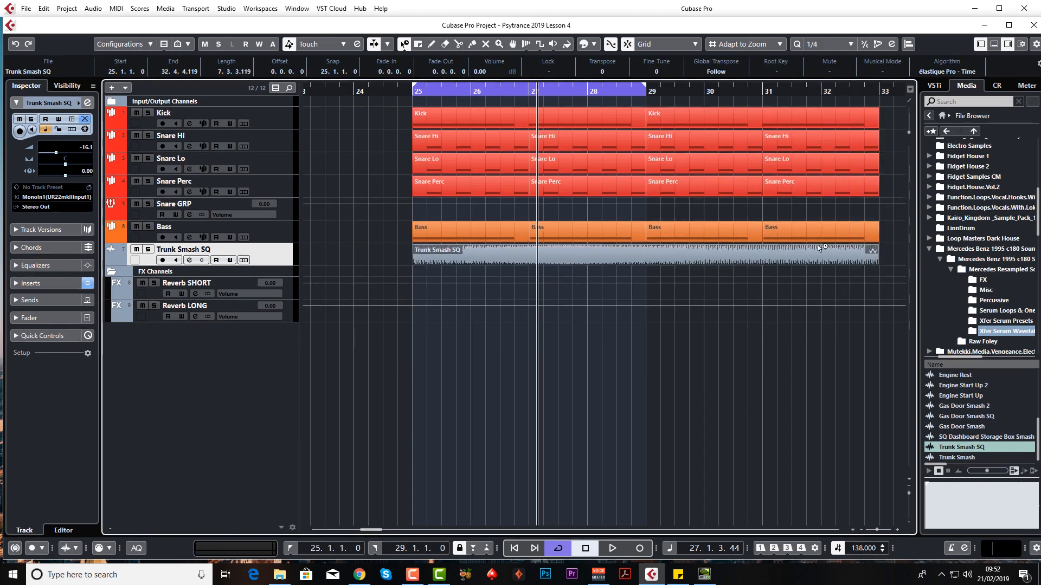
Extend the cycle range to bars 25–33 and play it from bar 25.
{"action": "left_click", "coordinate": [410, 91]}
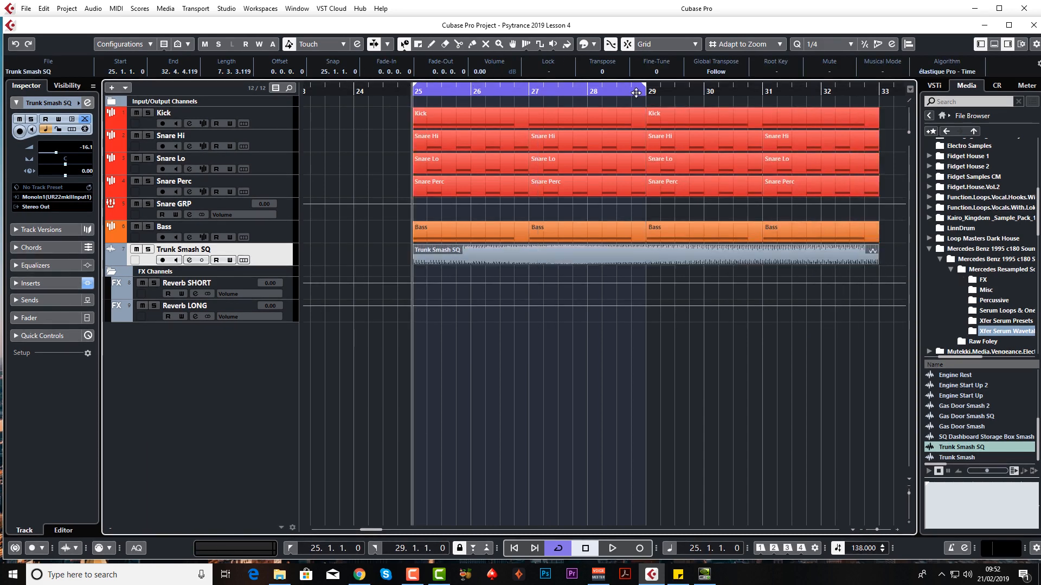
{"action": "left_click_drag", "start_coordinate": [646, 90], "coordinate": [861, 103]}
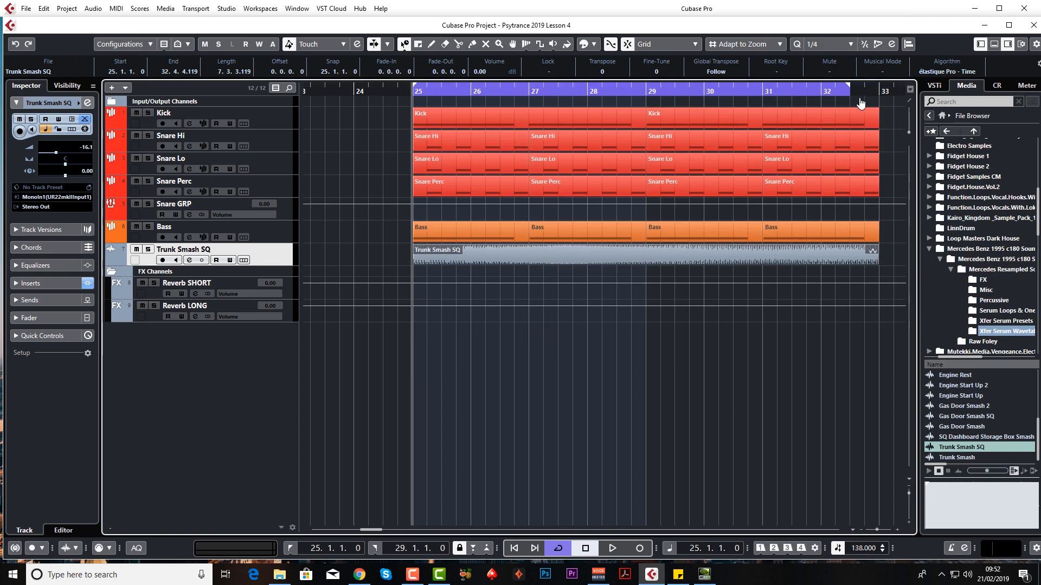
{"action": "key", "text": "space"}
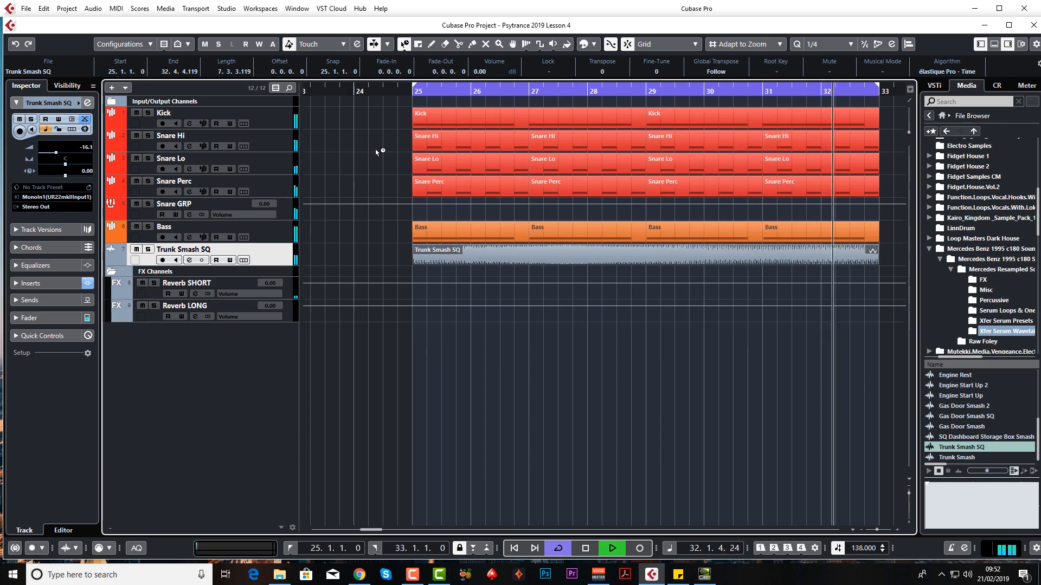
{"action": "key", "text": "space"}
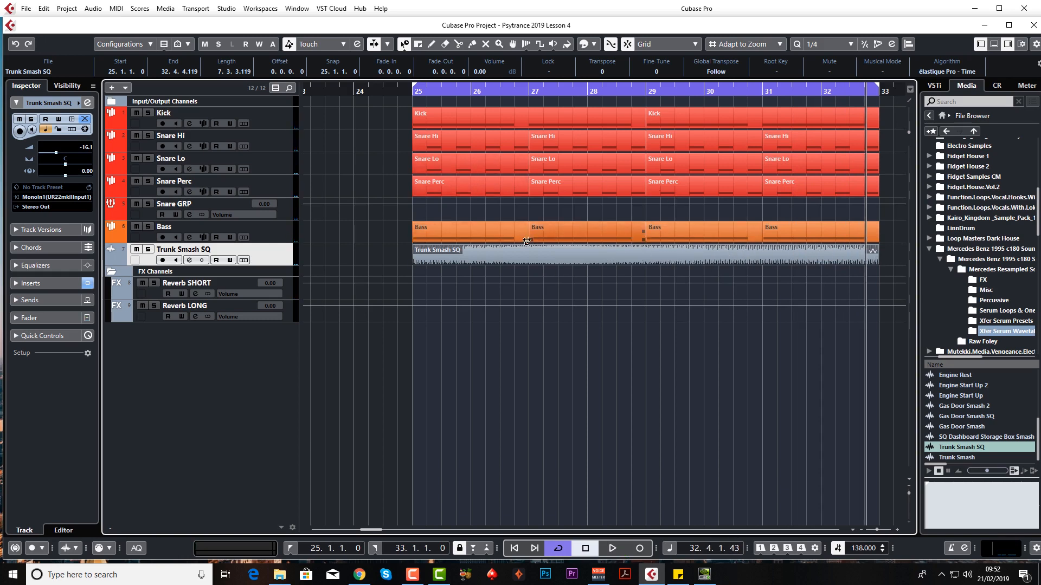
Replay the lengthened texture from bar 25, stop, and undo both its time stretch and the duplicated parts.
{"action": "left_click", "coordinate": [412, 90]}
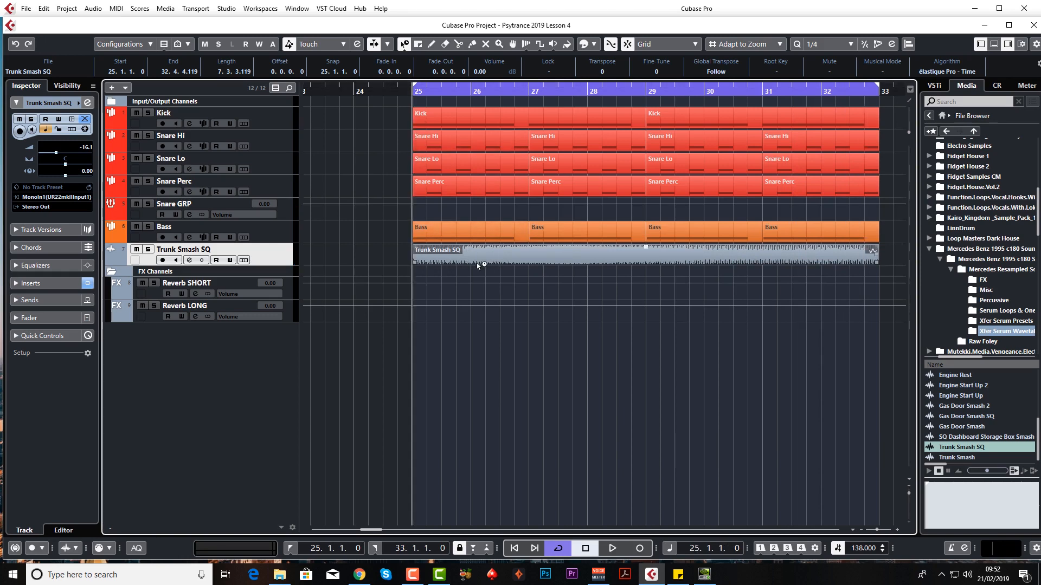
{"action": "key", "text": "space"}
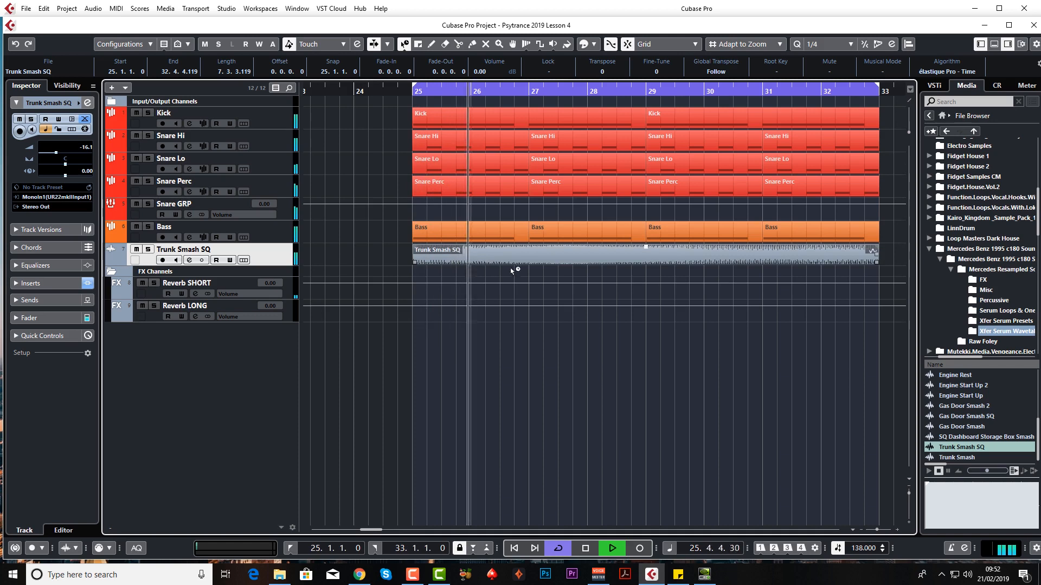
{"action": "key", "text": "space"}
{"action": "key", "text": "ctrl+z"}
{"action": "key", "text": "ctrl+z"}
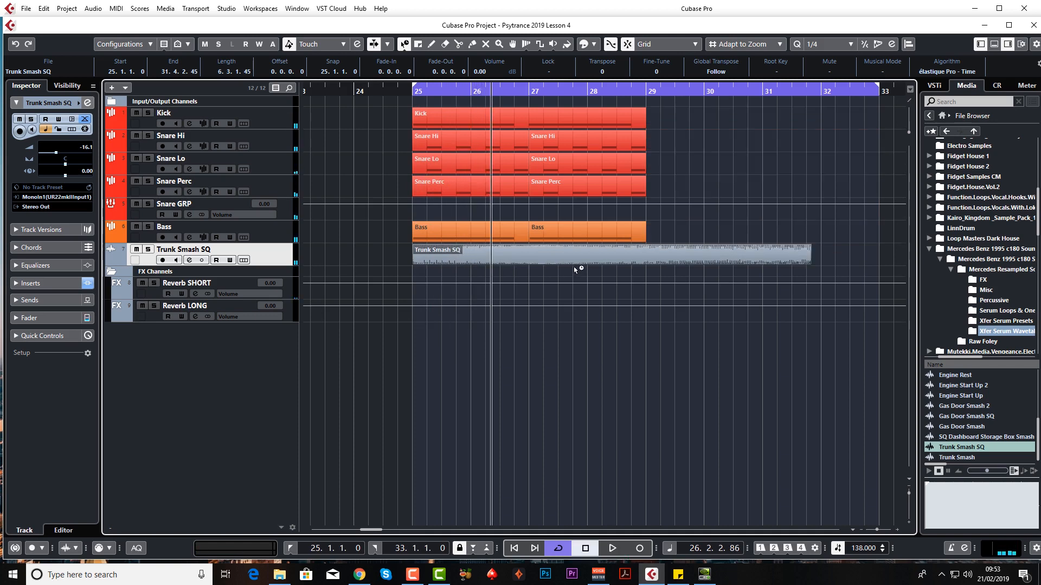
Restore Normal Sizing and trim the end of the Trunk Smash SQ event to bar 29.
{"action": "left_click", "coordinate": [404, 44]}
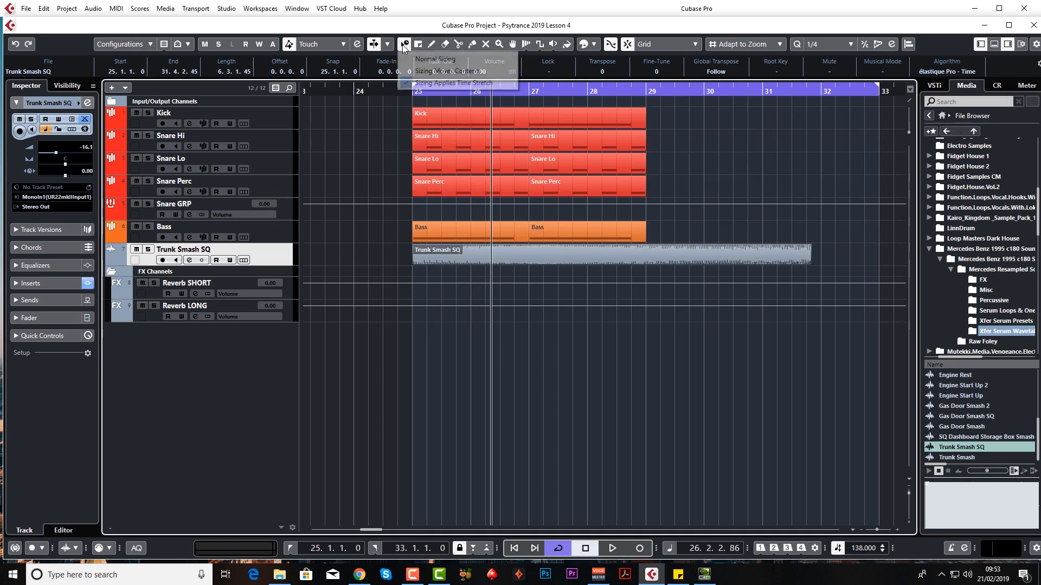
{"action": "left_click", "coordinate": [420, 59]}
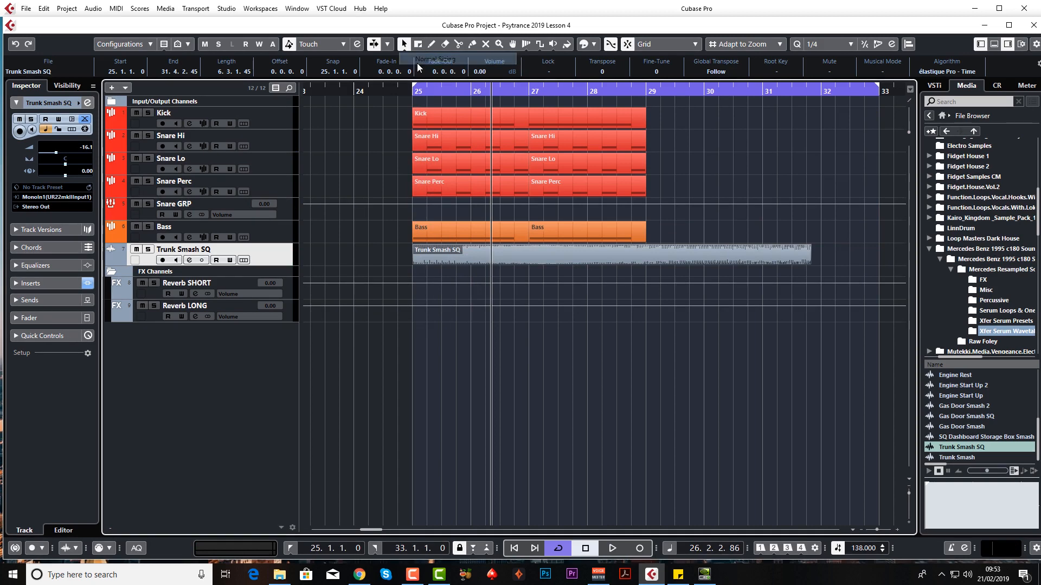
{"action": "left_click", "coordinate": [855, 264]}
{"action": "left_click_drag", "start_coordinate": [808, 262], "coordinate": [643, 266]}
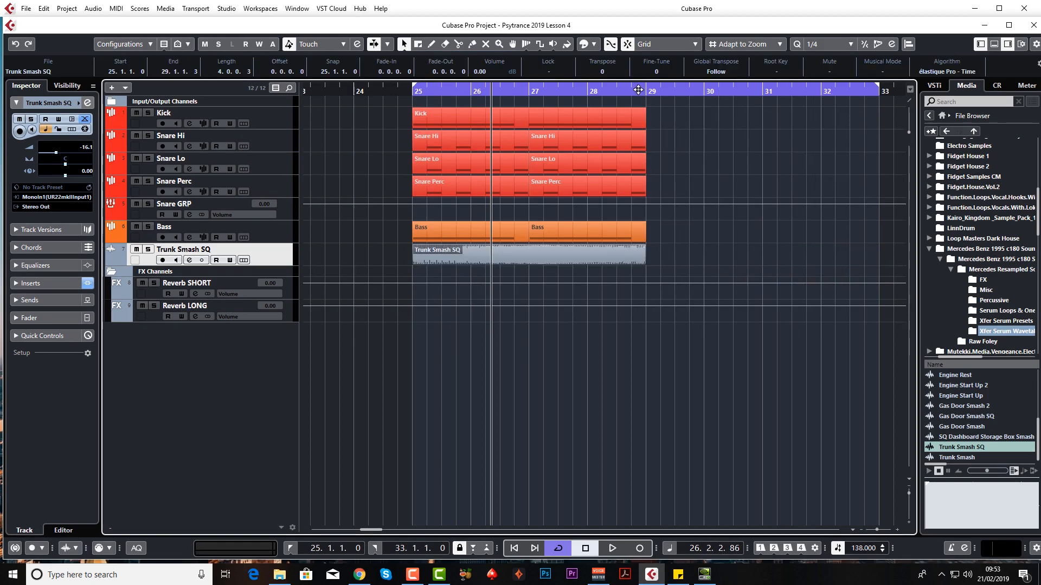
Add a short fade-out of 0. 0. 0. 33 to the end of the Trunk Smash SQ event at bar 29.
{"action": "left_click_drag", "start_coordinate": [638, 89], "coordinate": [638, 106]}
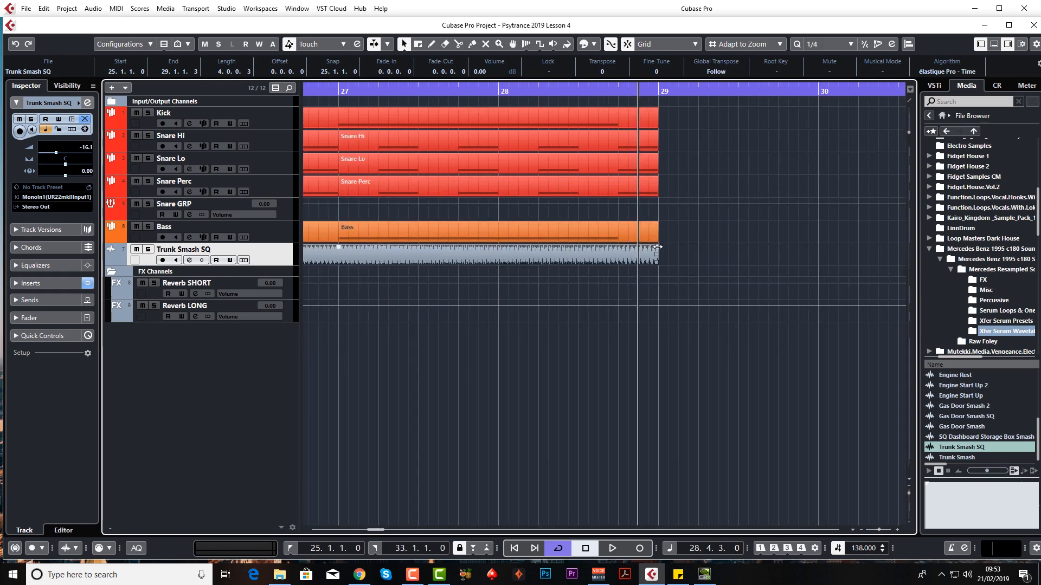
{"action": "left_click_drag", "start_coordinate": [656, 247], "coordinate": [654, 243]}
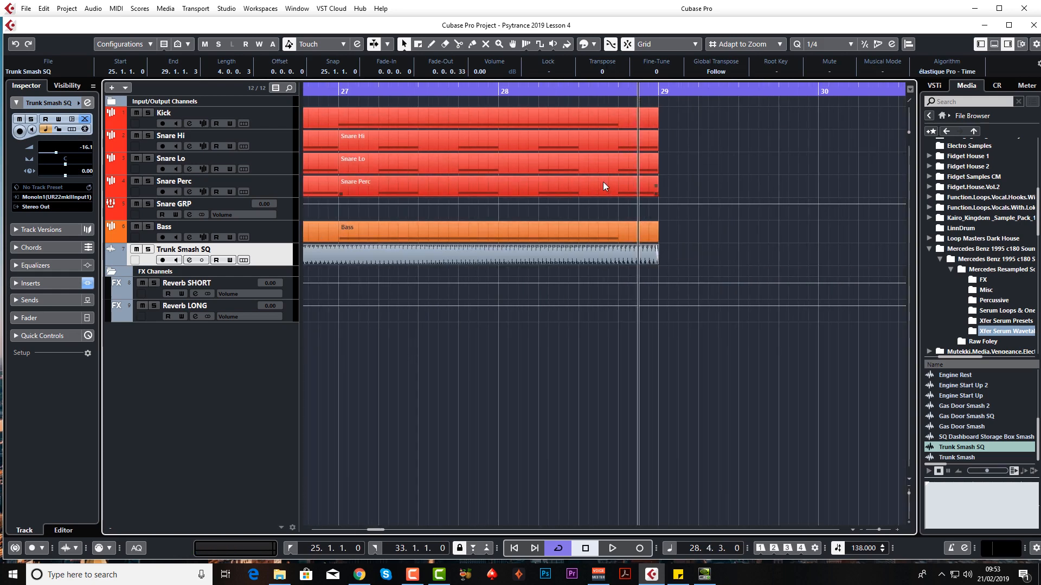
{"action": "key", "text": "g"}
{"action": "scroll", "coordinate": [611, 250], "scroll_direction": "down", "scroll_amount": 1, "text": "ctrl"}
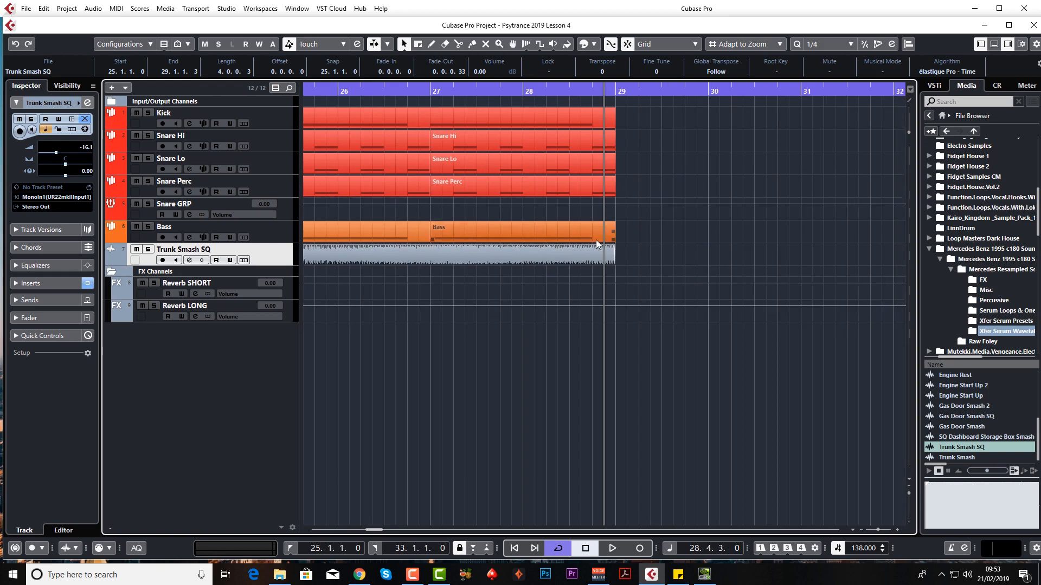
Fit the cycle range to the Trunk Smash SQ event, bars 25–29, and play the loop from bar 25.
{"action": "key", "text": "g"}
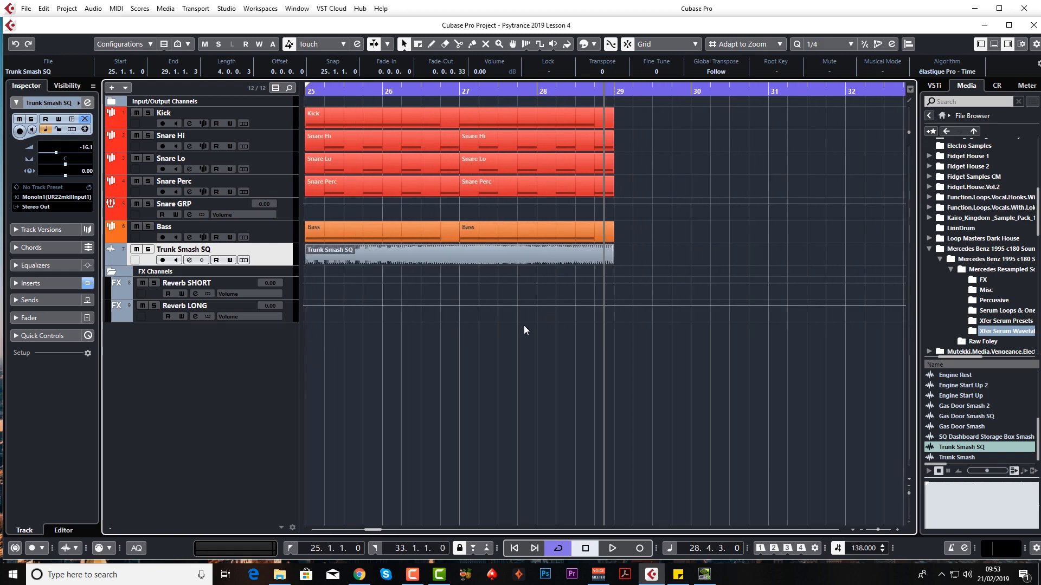
{"action": "left_click_drag", "start_coordinate": [533, 92], "coordinate": [412, 92]}
{"action": "left_click", "coordinate": [422, 92]}
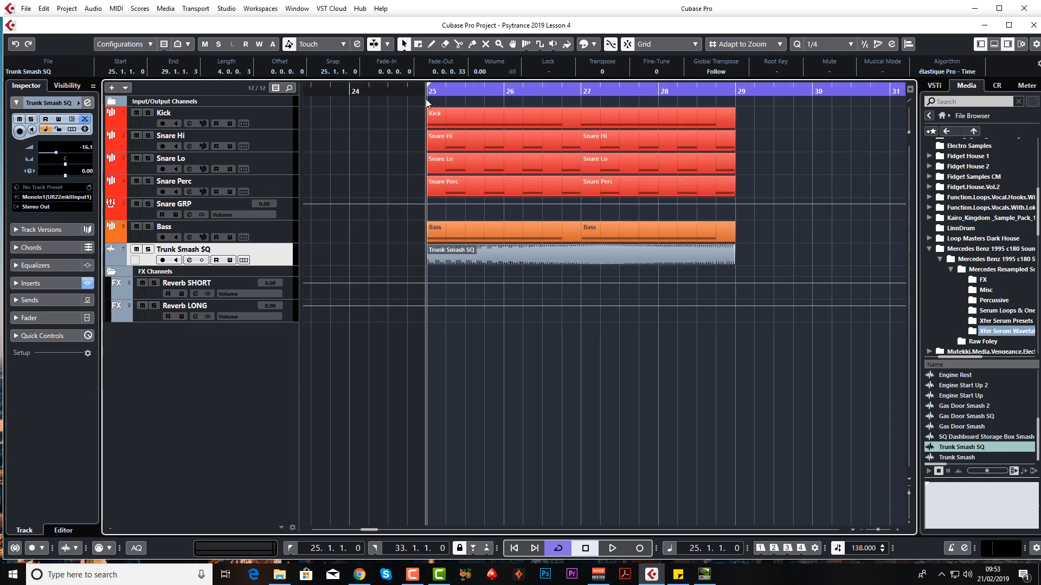
{"action": "left_click", "coordinate": [424, 255]}
{"action": "left_click", "coordinate": [477, 261]}
{"action": "key", "text": "p"}
{"action": "key", "text": "space"}
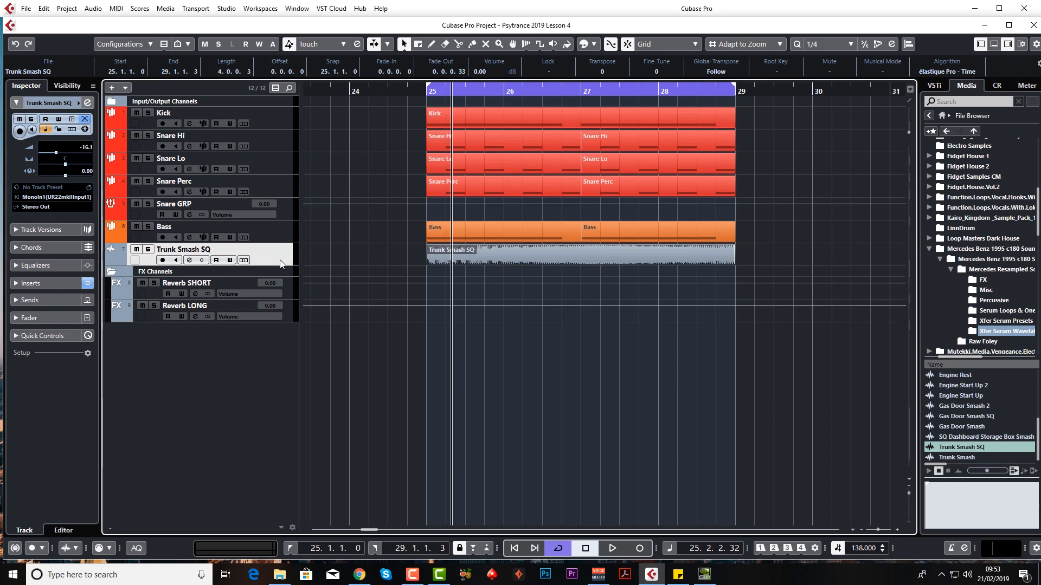
Transpose the Trunk Smash SQ event up 12 semitones and audition it in the loop.
{"action": "left_click", "coordinate": [510, 258]}
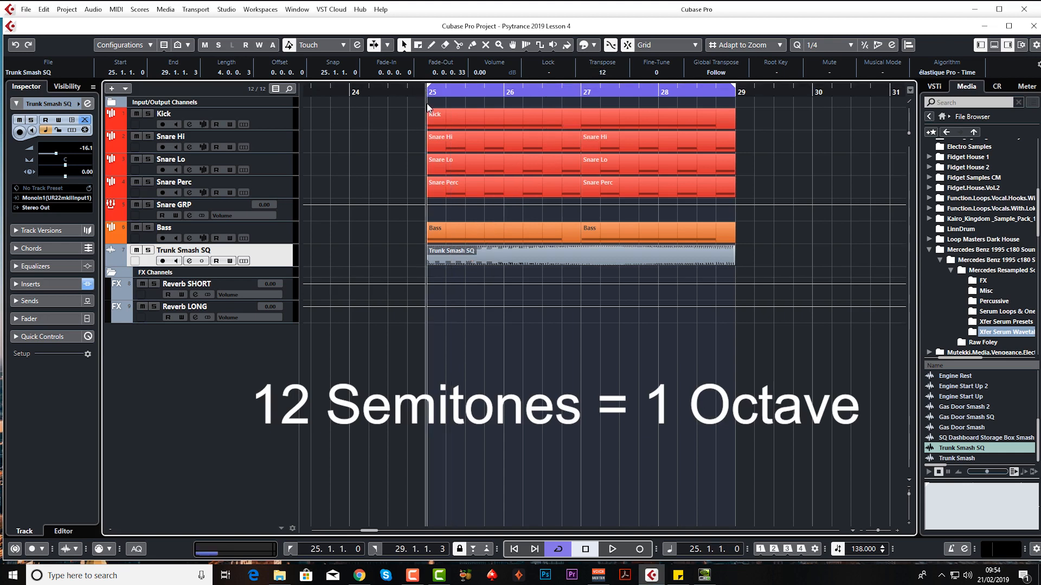
{"action": "key", "text": "space"}
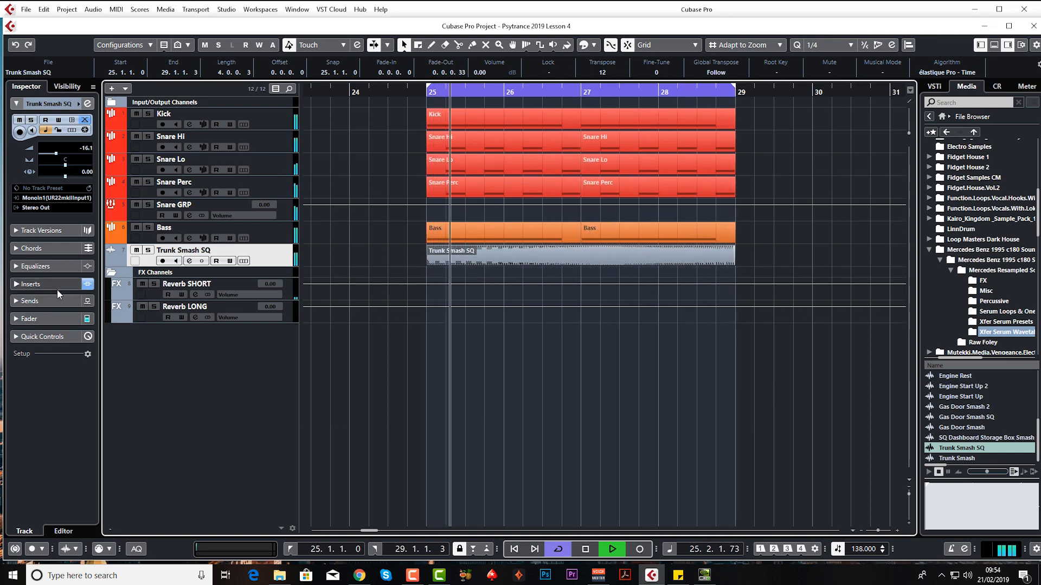
{"action": "key", "text": "space"}
Lower the Trunk Smash SQ track's volume to -19.7 dB while playing the loop.
{"action": "left_click", "coordinate": [65, 318]}
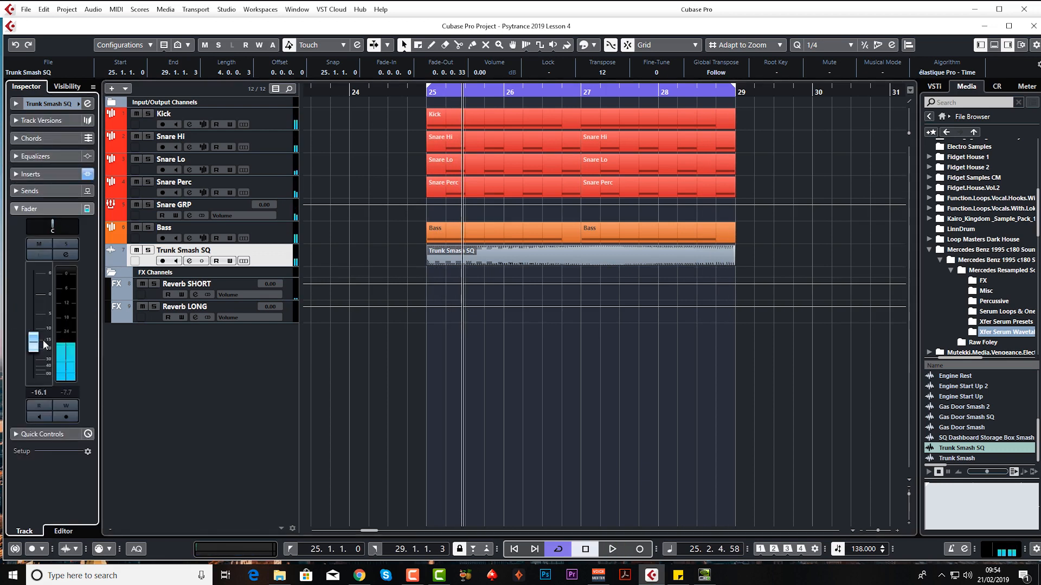
{"action": "key", "text": "space"}
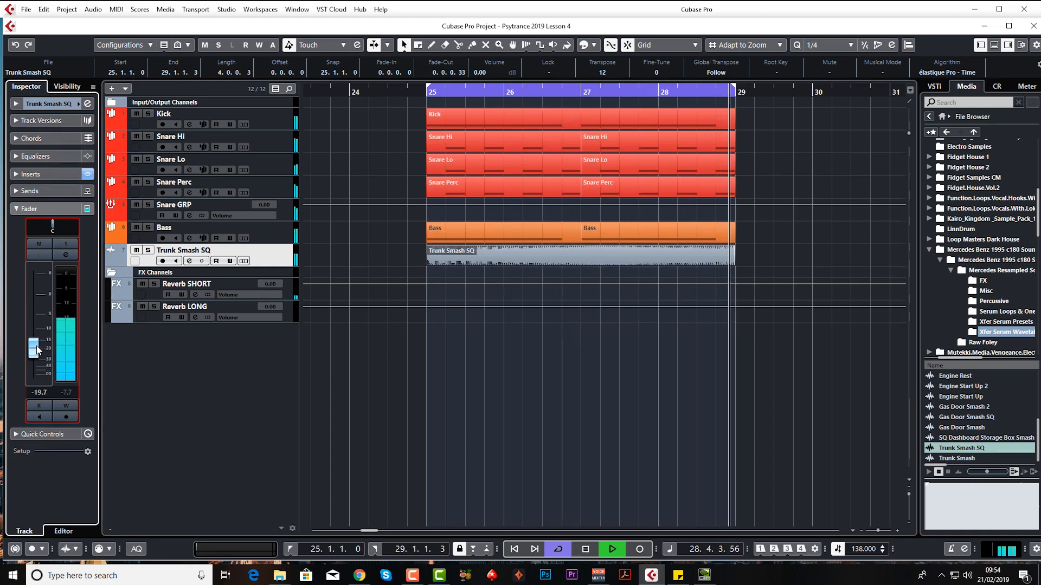
{"action": "key", "text": "space"}
{"action": "left_click_drag", "start_coordinate": [35, 347], "coordinate": [35, 349]}
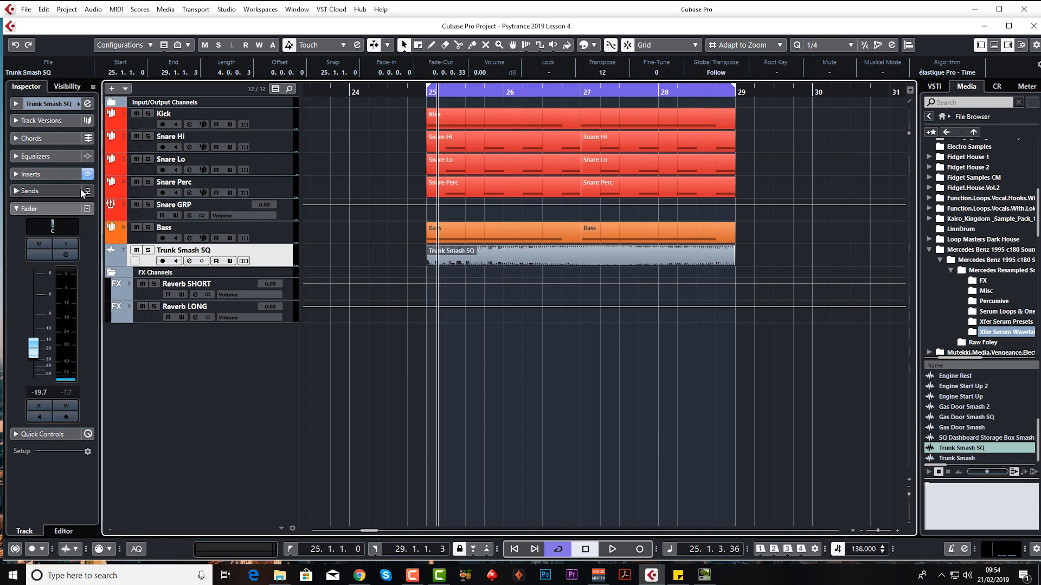
Insert the Flanger modulation effect after Chopper on the Trunk Smash SQ track and audition it.
{"action": "left_click", "coordinate": [60, 175]}
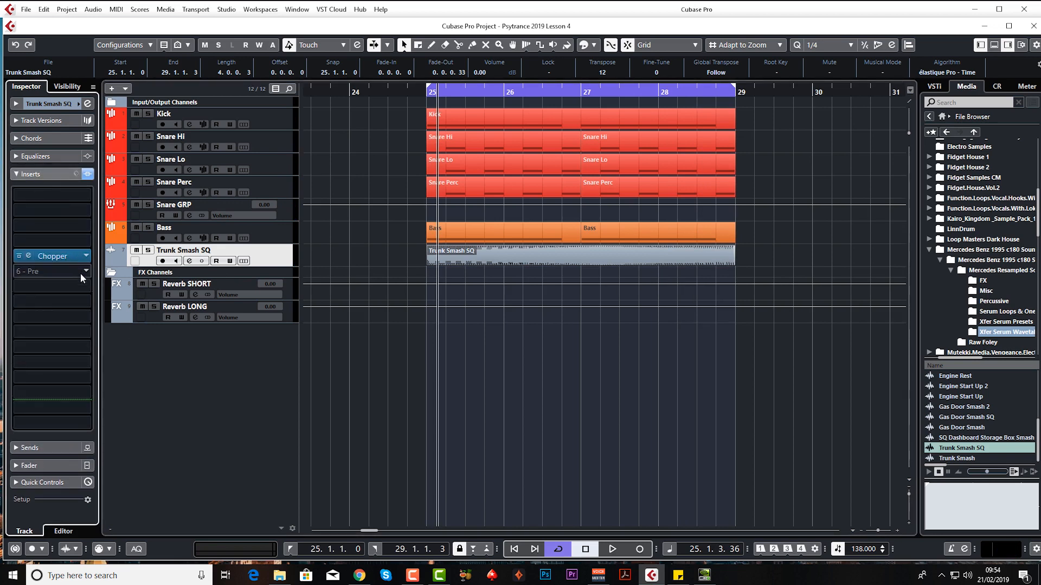
{"action": "left_click", "coordinate": [81, 273]}
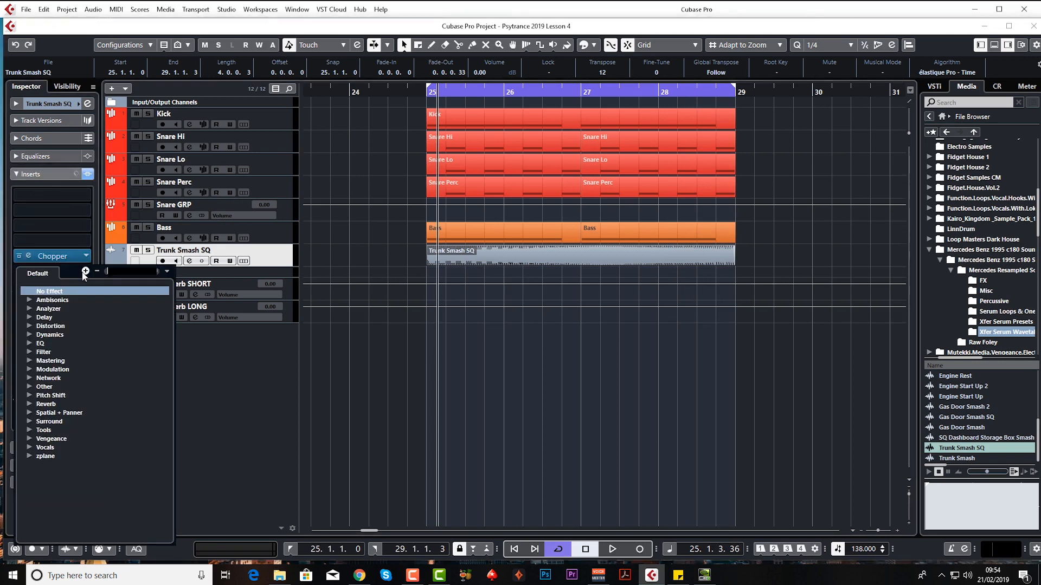
{"action": "left_click", "coordinate": [31, 368]}
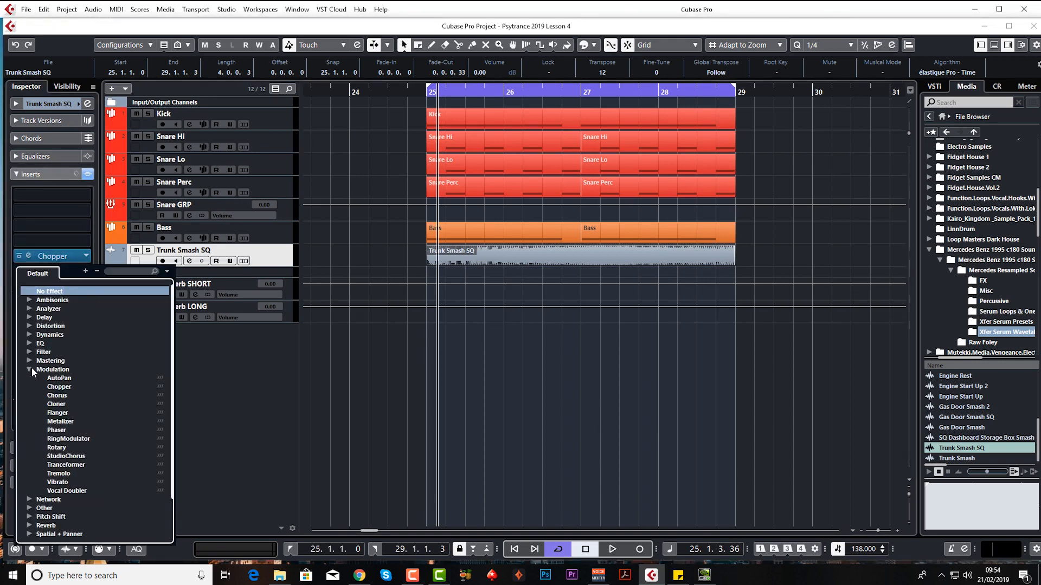
{"action": "left_click", "coordinate": [64, 413]}
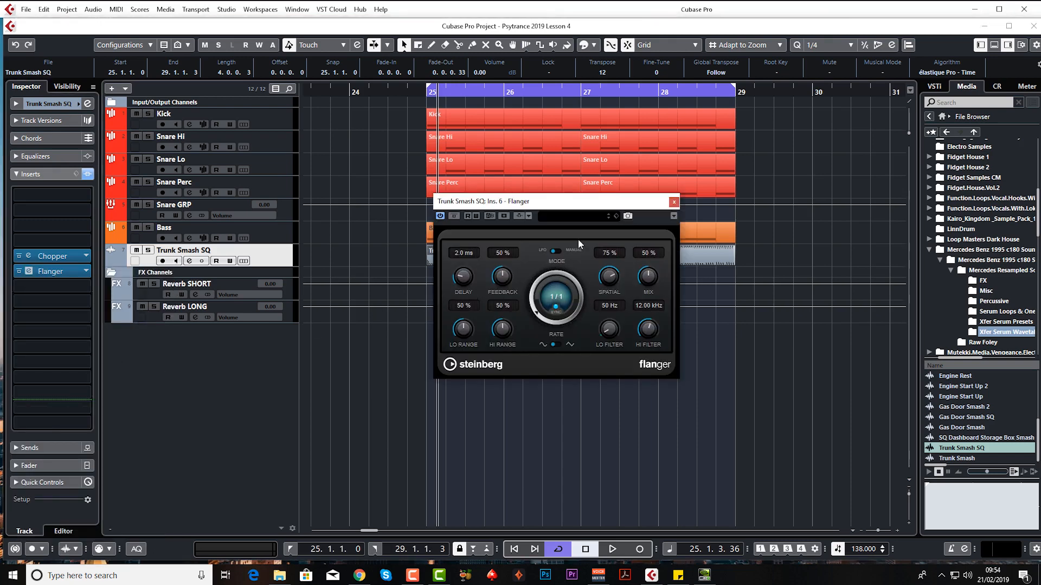
{"action": "key", "text": "space"}
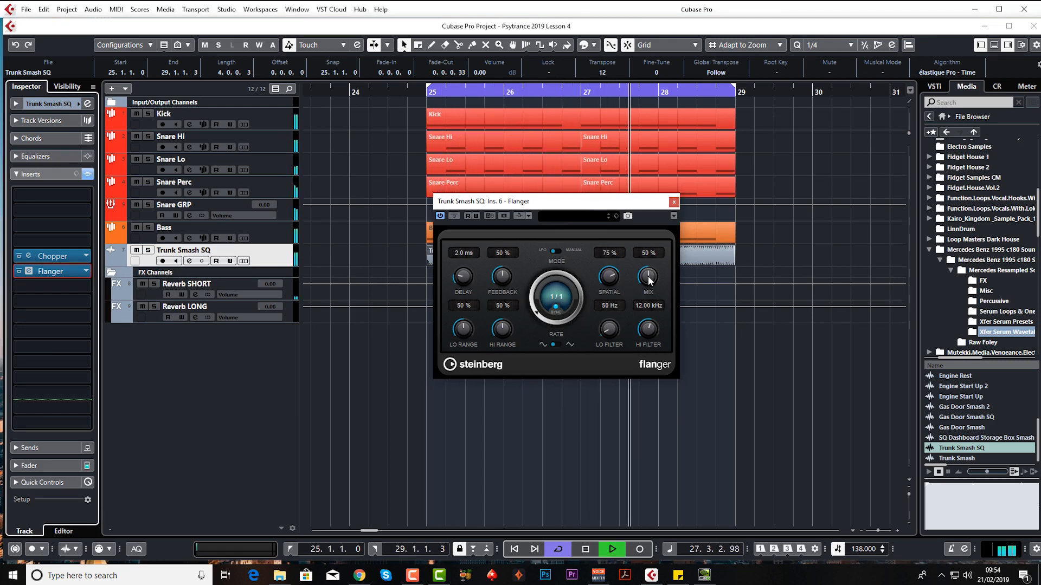
{"action": "key", "text": "space"}
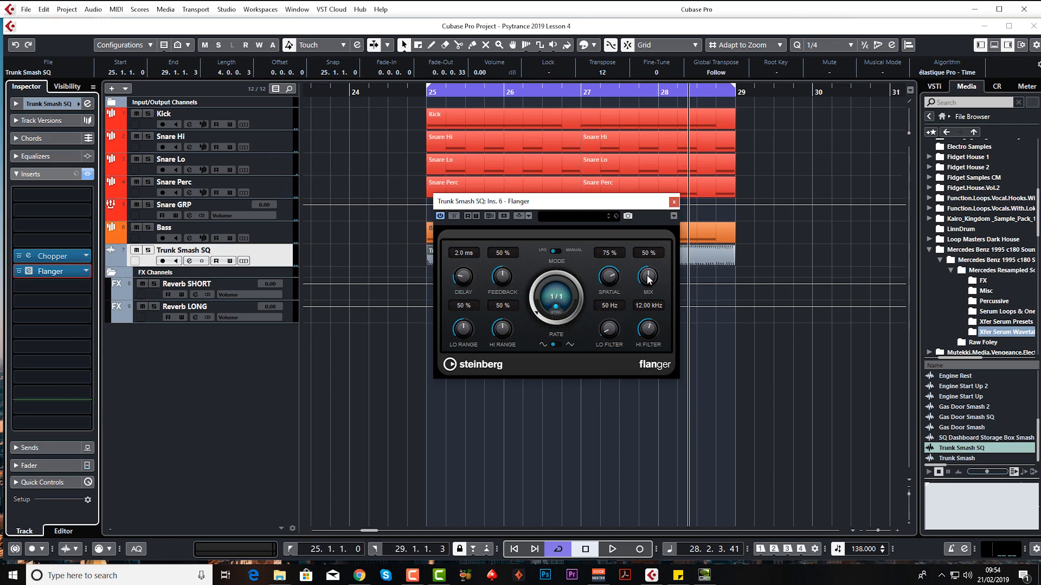
Set the Flanger's mix to 18 % while the loop plays.
{"action": "left_click_drag", "start_coordinate": [649, 278], "coordinate": [643, 293]}
{"action": "key", "text": "space"}
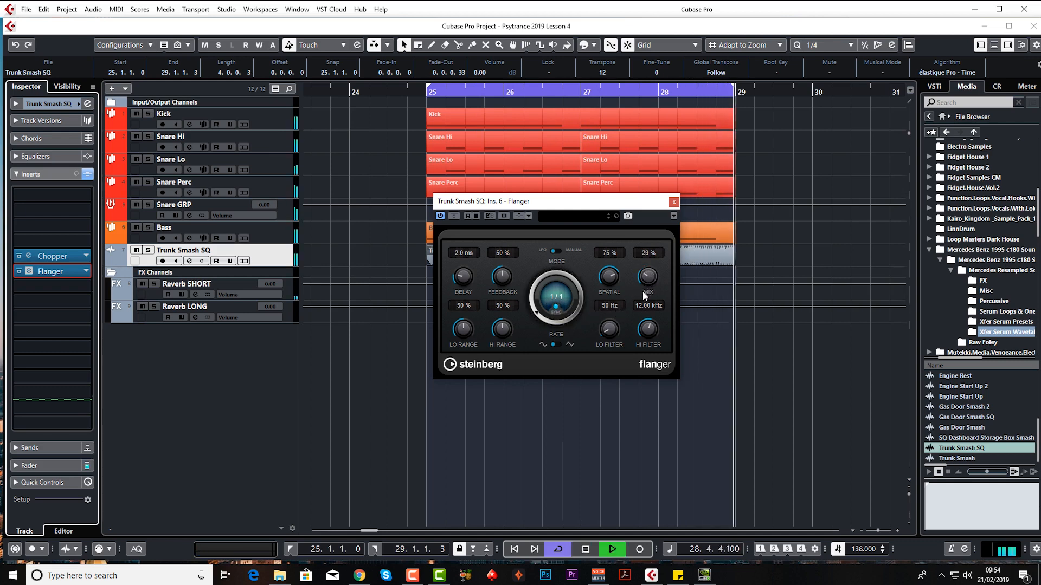
{"action": "scroll", "coordinate": [644, 293], "scroll_direction": "down", "scroll_amount": 5}
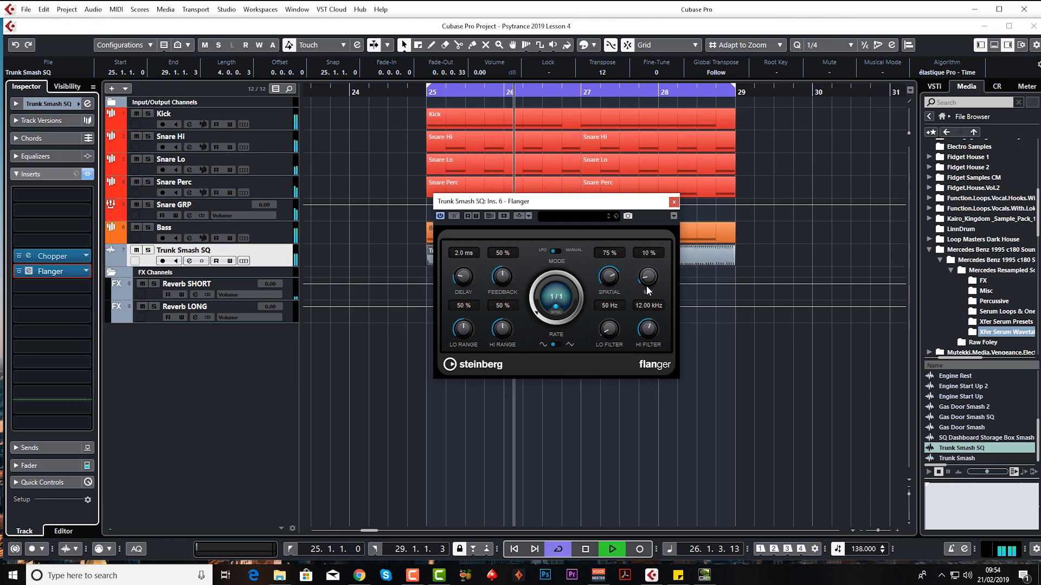
{"action": "scroll", "coordinate": [649, 278], "scroll_direction": "up", "scroll_amount": 2}
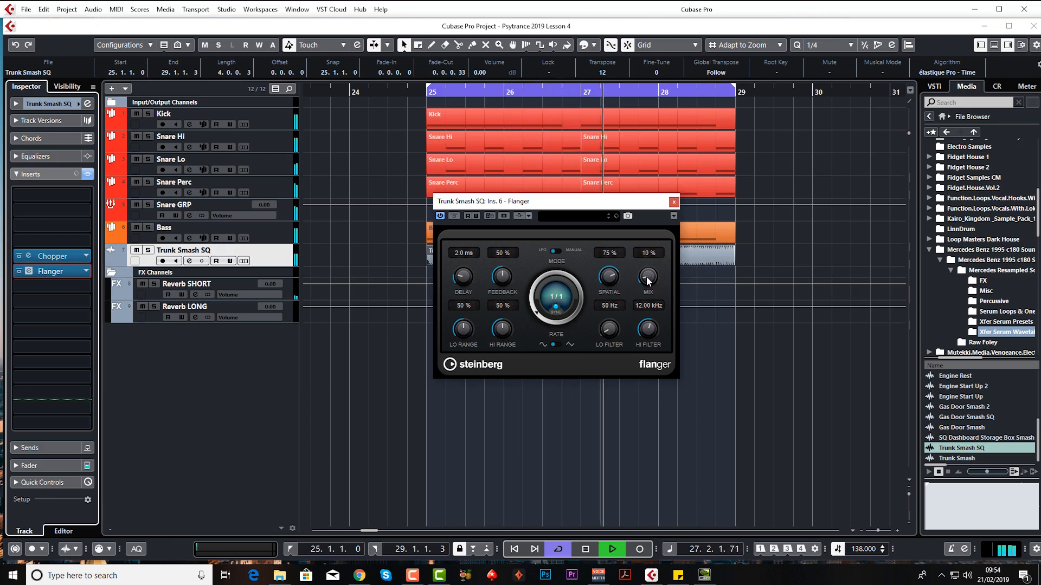
{"action": "scroll", "coordinate": [648, 278], "scroll_direction": "up", "scroll_amount": 2}
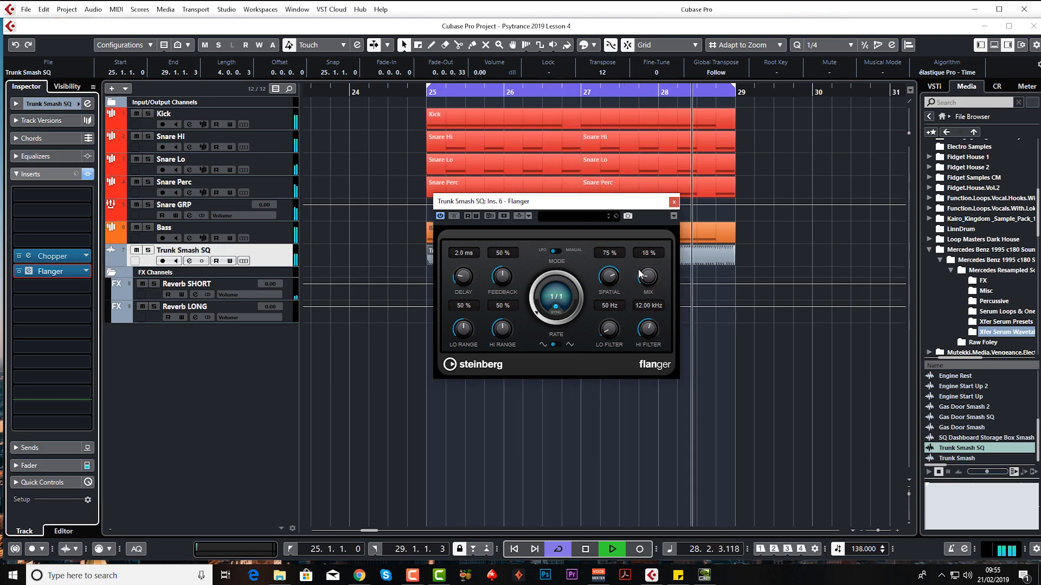
Compare the loop with the Flanger bypassed and active, stop playback, and close the effect.
{"action": "left_click", "coordinate": [453, 215]}
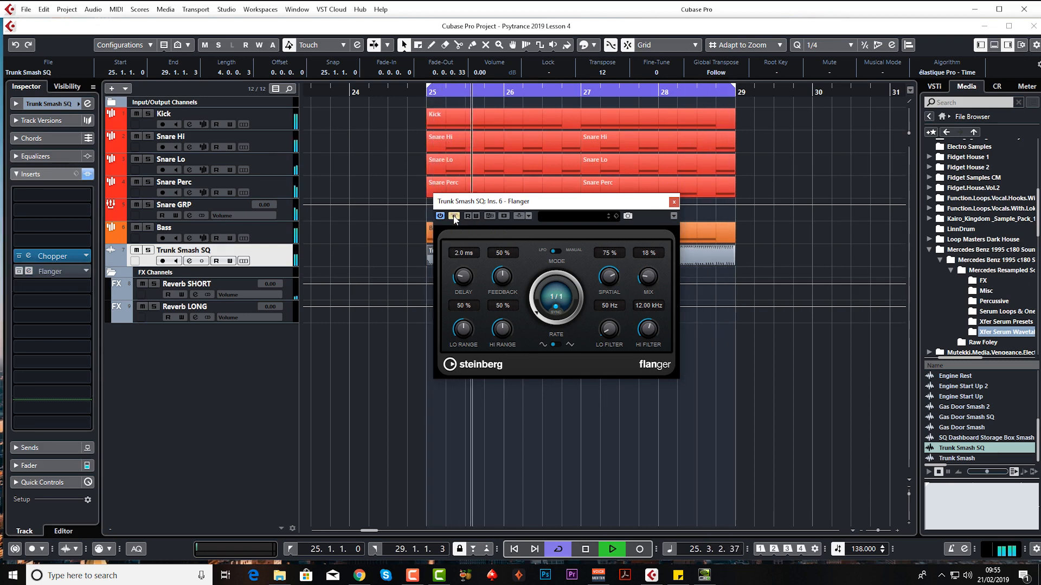
{"action": "key", "text": "space"}
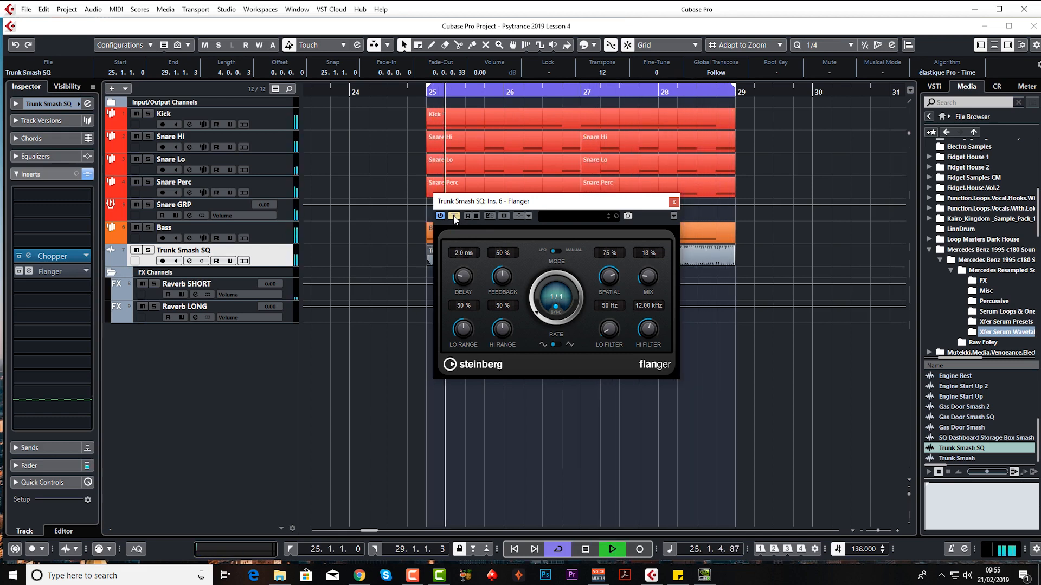
{"action": "key", "text": "space"}
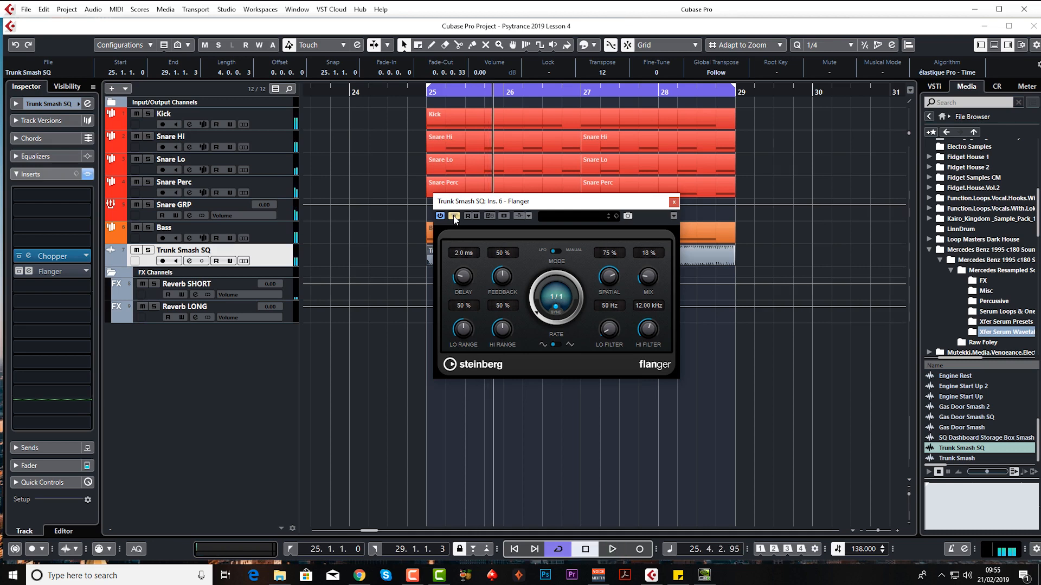
{"action": "key", "text": "space"}
{"action": "left_click", "coordinate": [454, 217]}
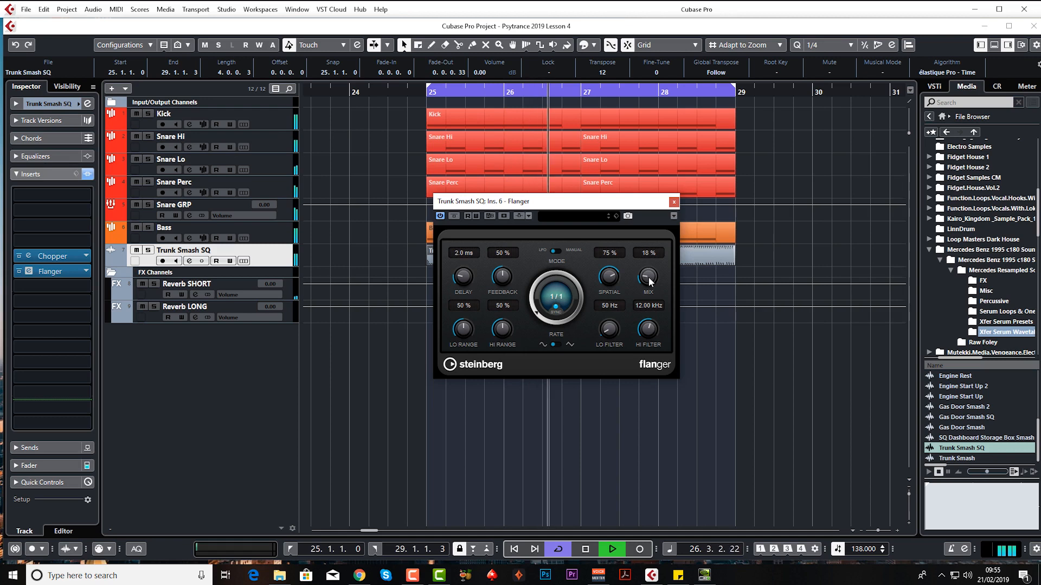
{"action": "key", "text": "space"}
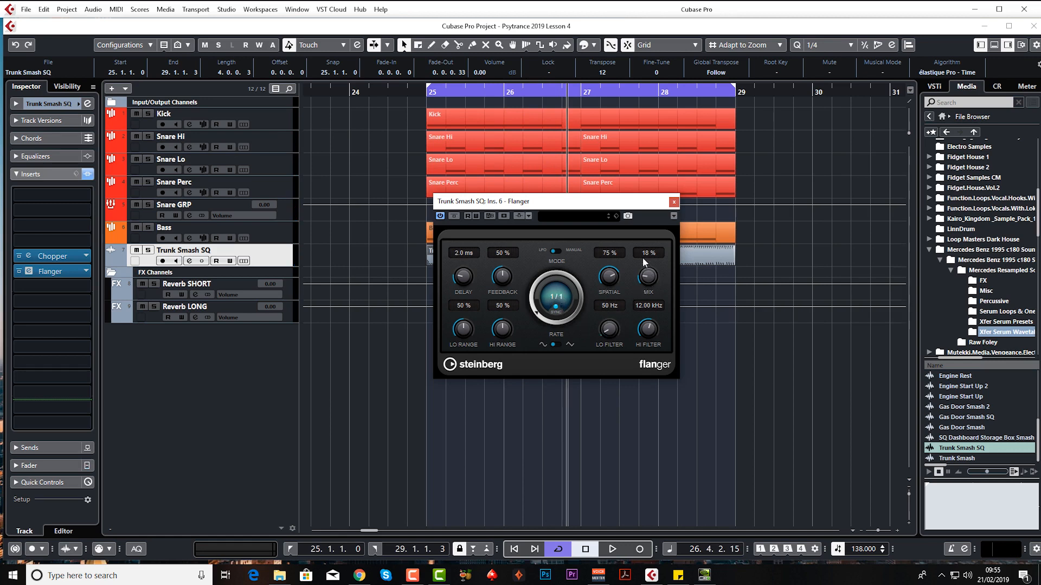
{"action": "left_click", "coordinate": [674, 202]}
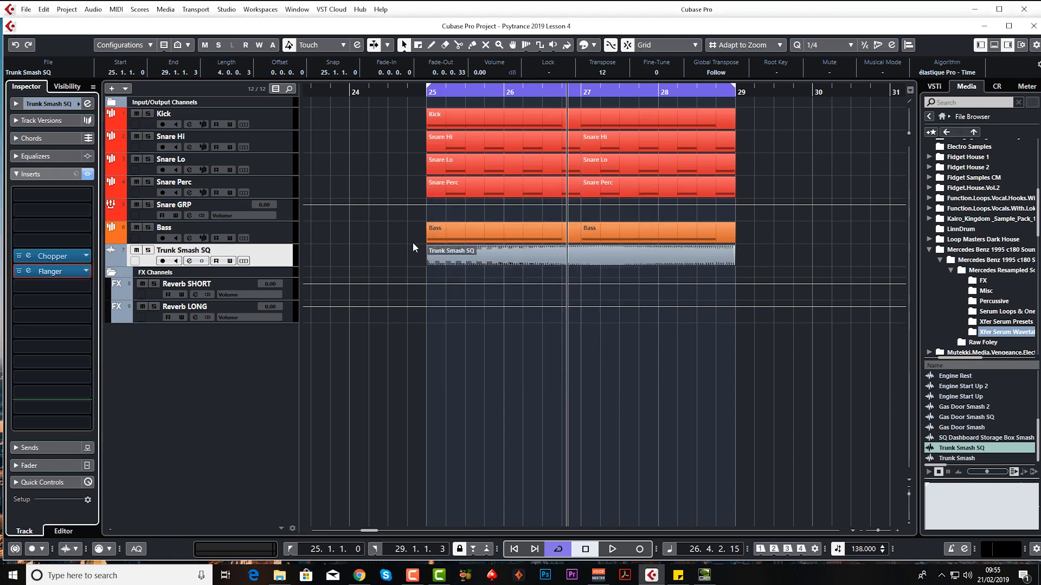
Add an active Reverb LONG send at -14.9 dB to the Trunk Smash SQ channel and play the loop.
{"action": "left_click", "coordinate": [188, 261]}
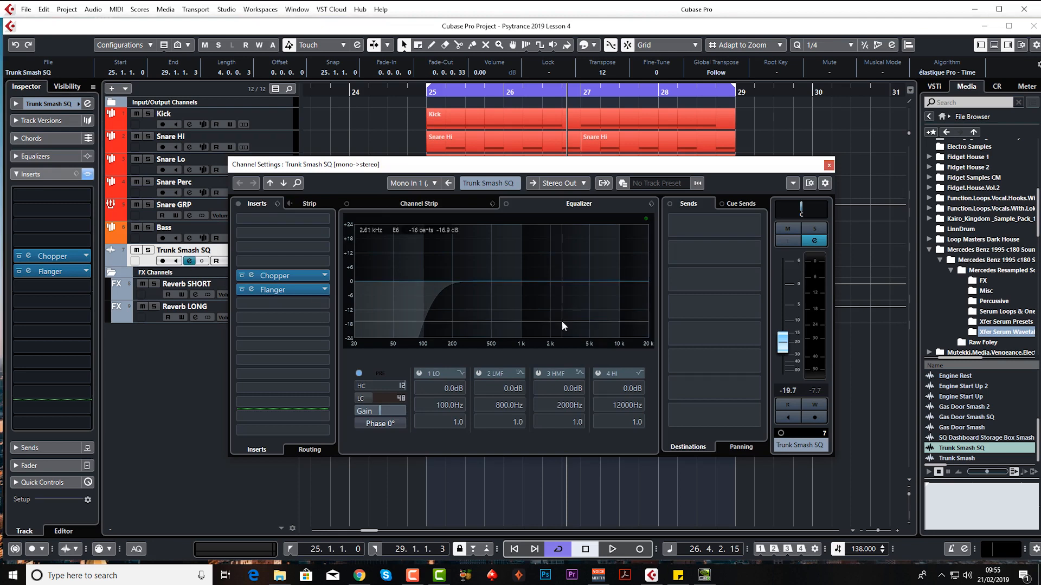
{"action": "left_click", "coordinate": [751, 225]}
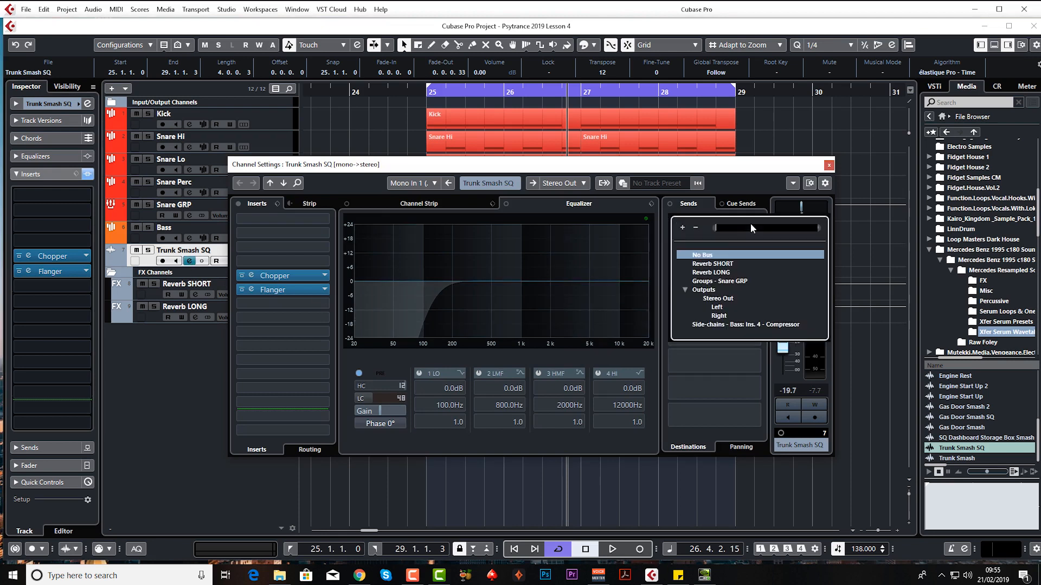
{"action": "left_click", "coordinate": [712, 273]}
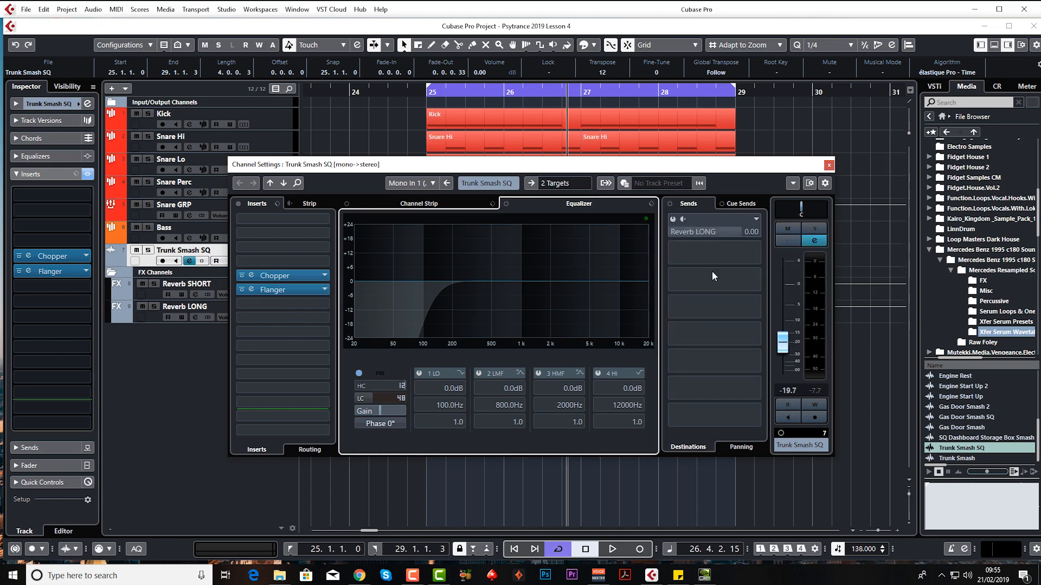
{"action": "left_click", "coordinate": [673, 219]}
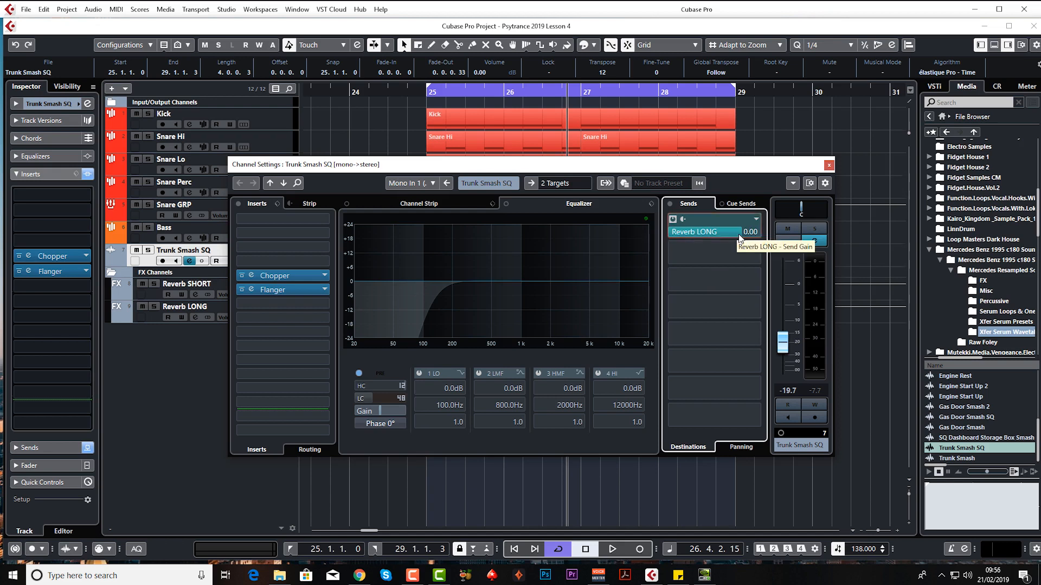
{"action": "left_click_drag", "start_coordinate": [738, 233], "coordinate": [685, 235]}
{"action": "key", "text": "space"}
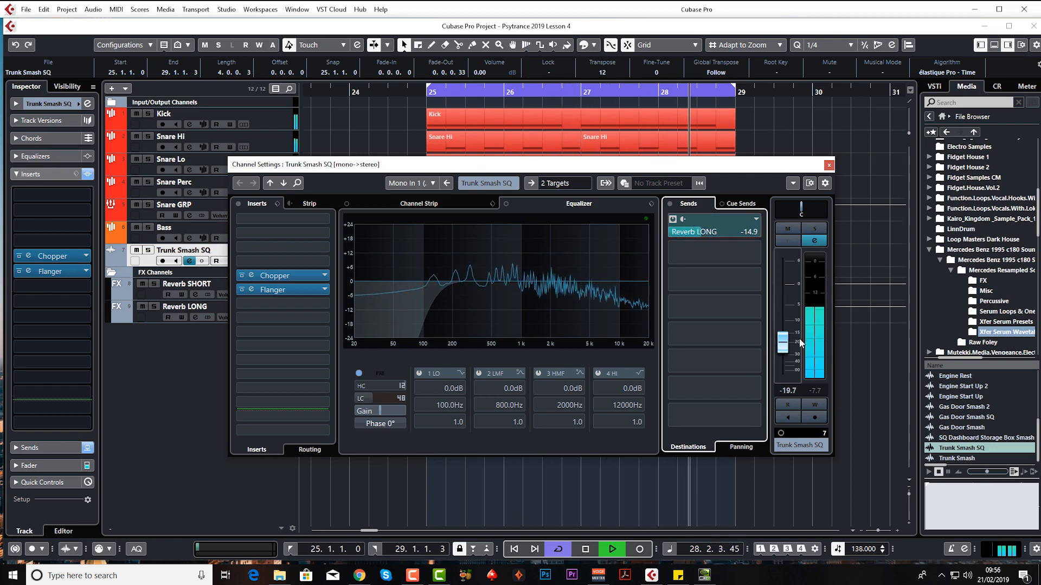
Lower the Trunk Smash SQ channel to -21.6 dB, raise its Reverb LONG send to -10.5 dB, and close the channel settings.
{"action": "scroll", "coordinate": [800, 342], "scroll_direction": "down", "scroll_amount": 2}
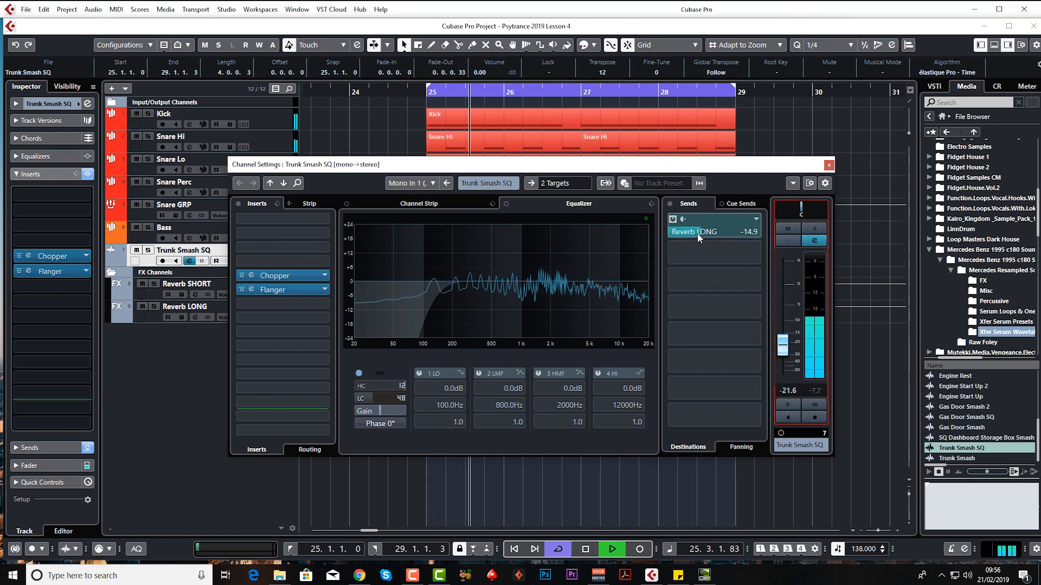
{"action": "left_click_drag", "start_coordinate": [699, 232], "coordinate": [720, 250]}
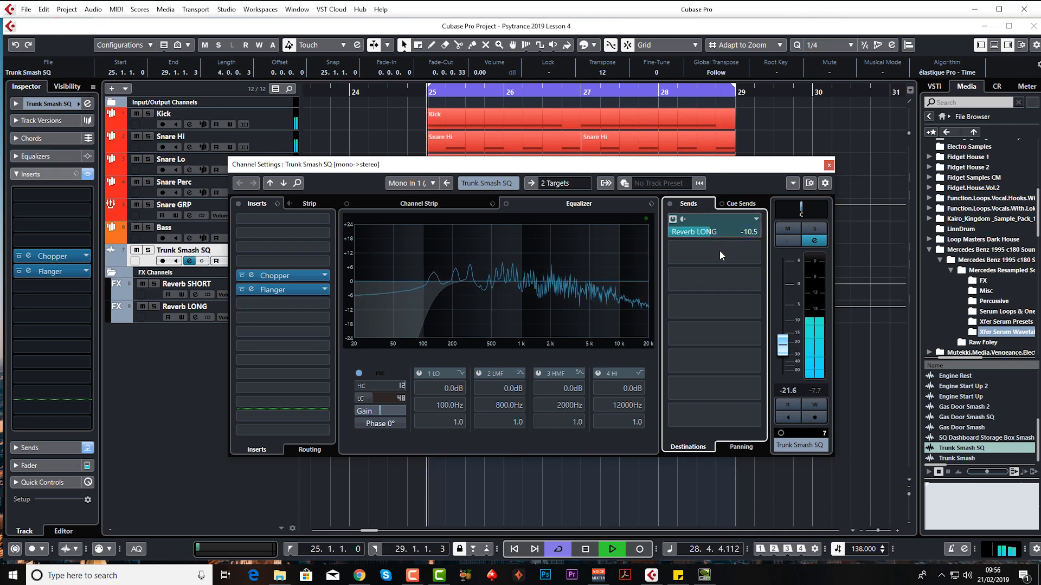
{"action": "key", "text": "space"}
{"action": "left_click", "coordinate": [828, 165]}
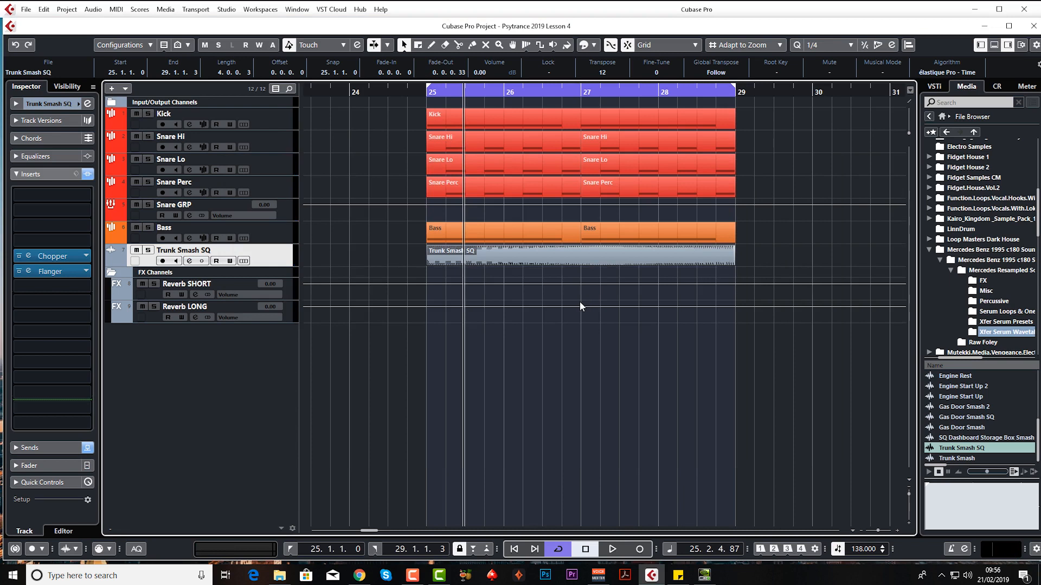
Play the loop from bar 25 with Trunk Smash SQ muted, and unmute it during playback to compare.
{"action": "left_click", "coordinate": [425, 94]}
{"action": "left_click", "coordinate": [432, 115]}
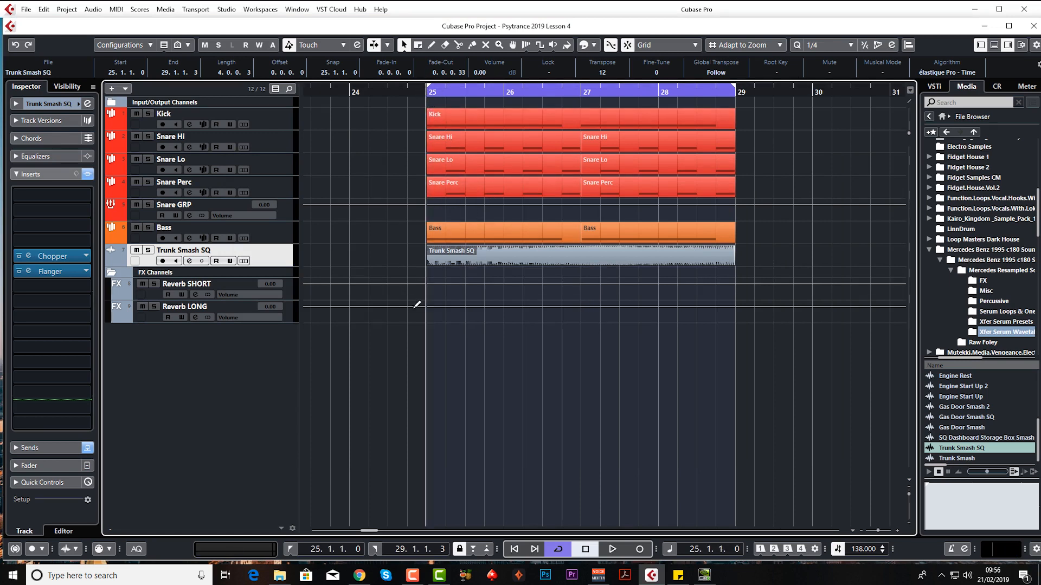
{"action": "left_click", "coordinate": [137, 250]}
{"action": "key", "text": "space"}
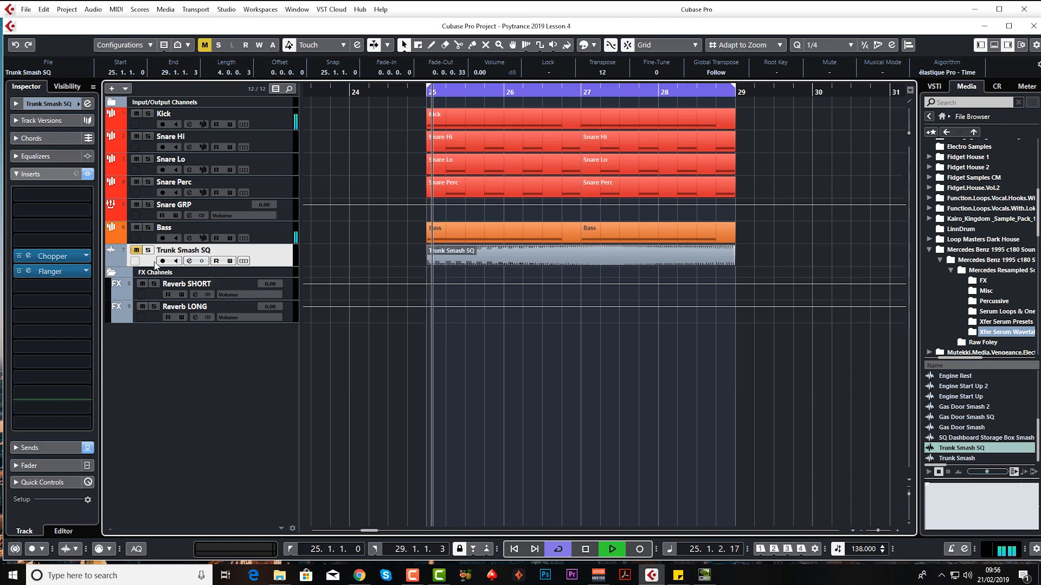
{"action": "left_click", "coordinate": [136, 251]}
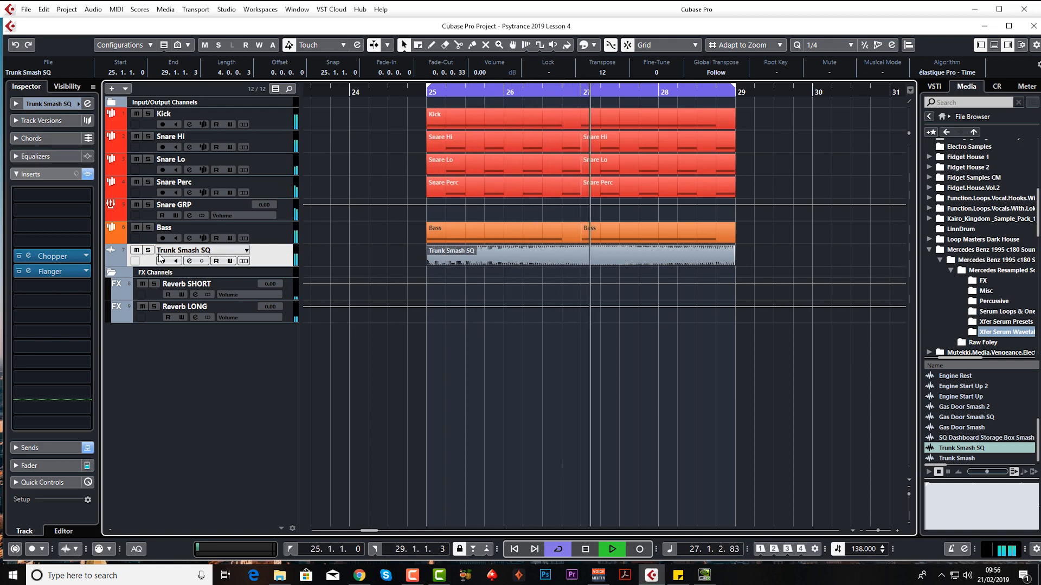
Lower the Trunk Smash SQ channel fader to -23.3 dB and check its level by playing the loop.
{"action": "left_click", "coordinate": [50, 466]}
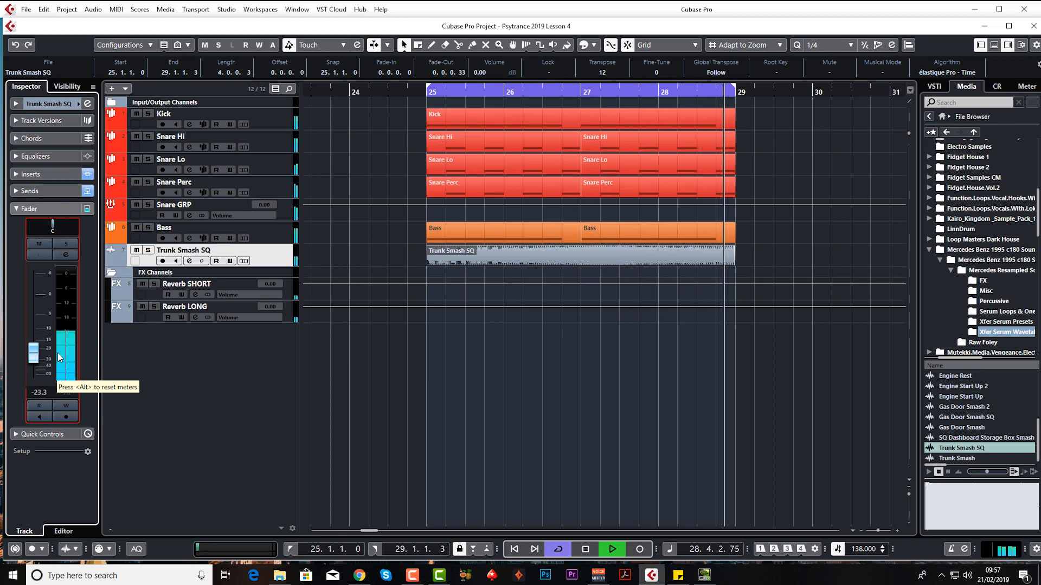
{"action": "key", "text": "space"}
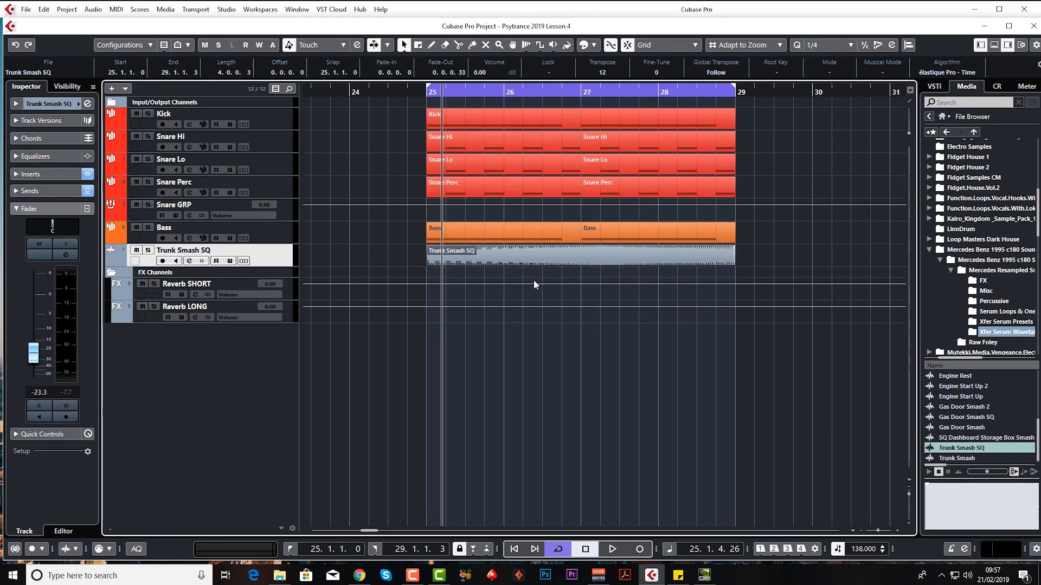
{"action": "key", "text": "space"}
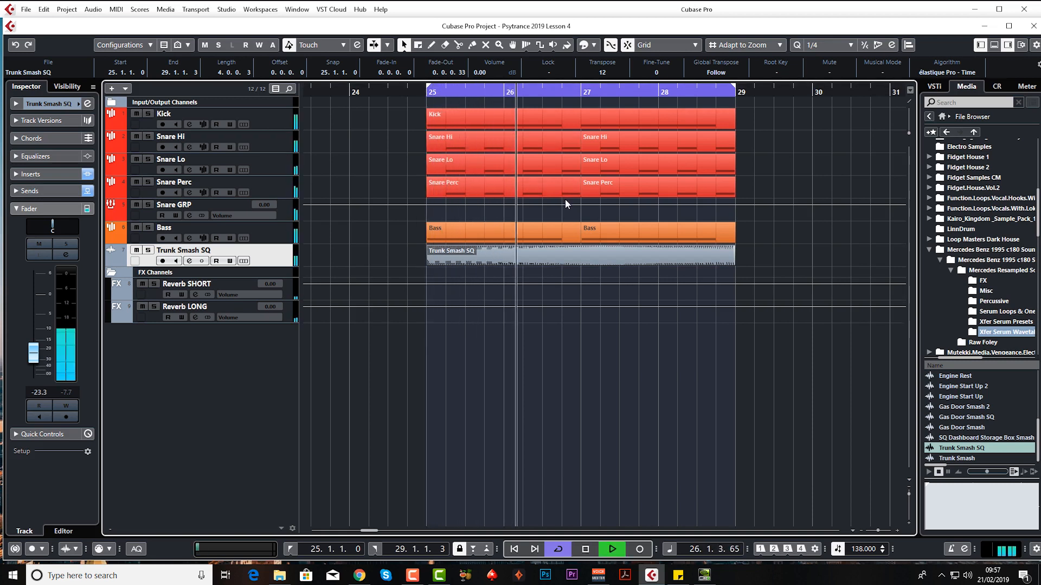
{"action": "key", "text": "space"}
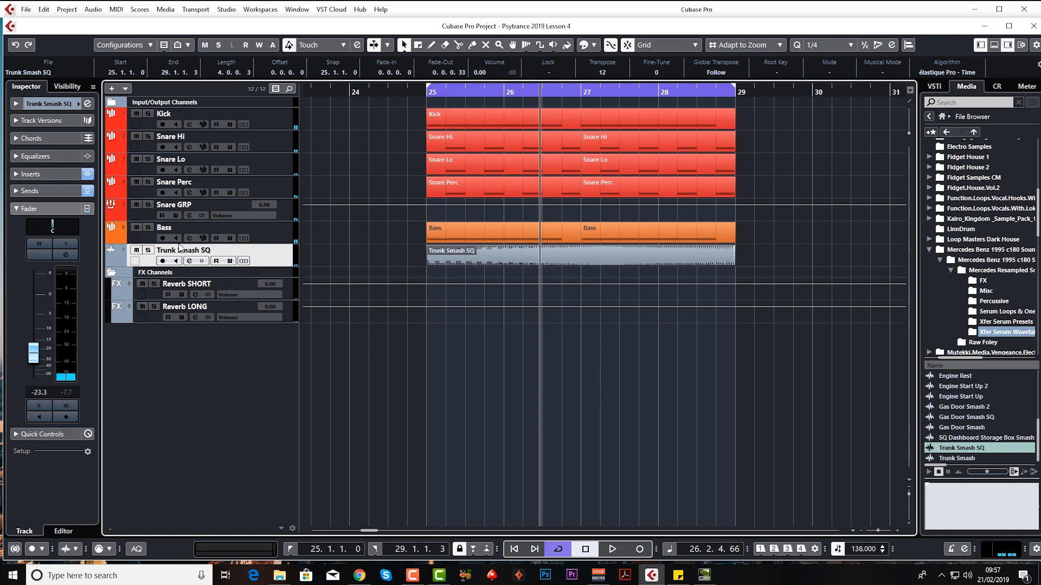
{"action": "left_click", "coordinate": [58, 210]}
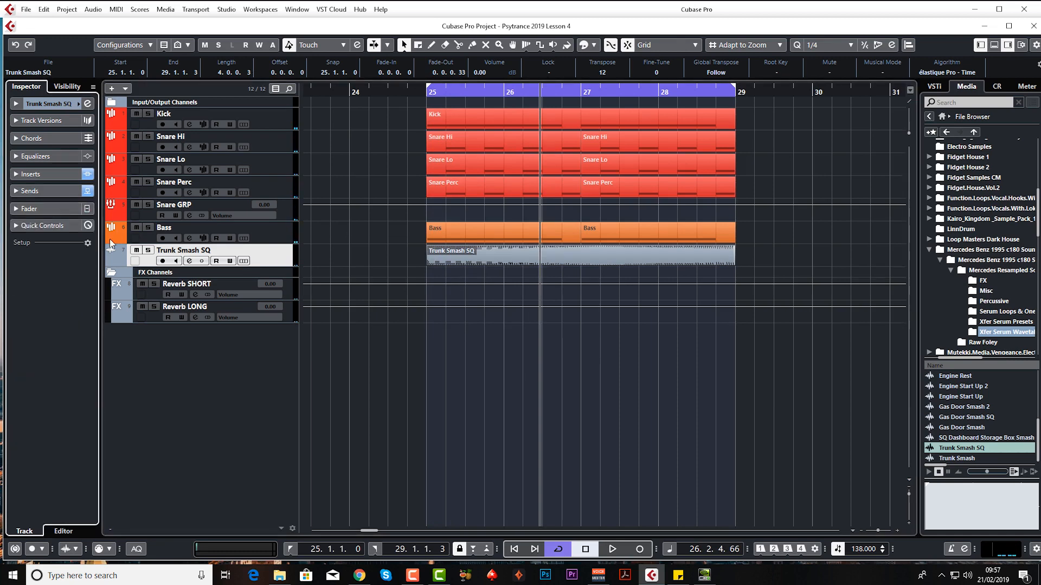
Duplicate the Trunk Smash SQ track and pan the original fully left.
{"action": "right_click", "coordinate": [274, 252]}
{"action": "left_click", "coordinate": [320, 287]}
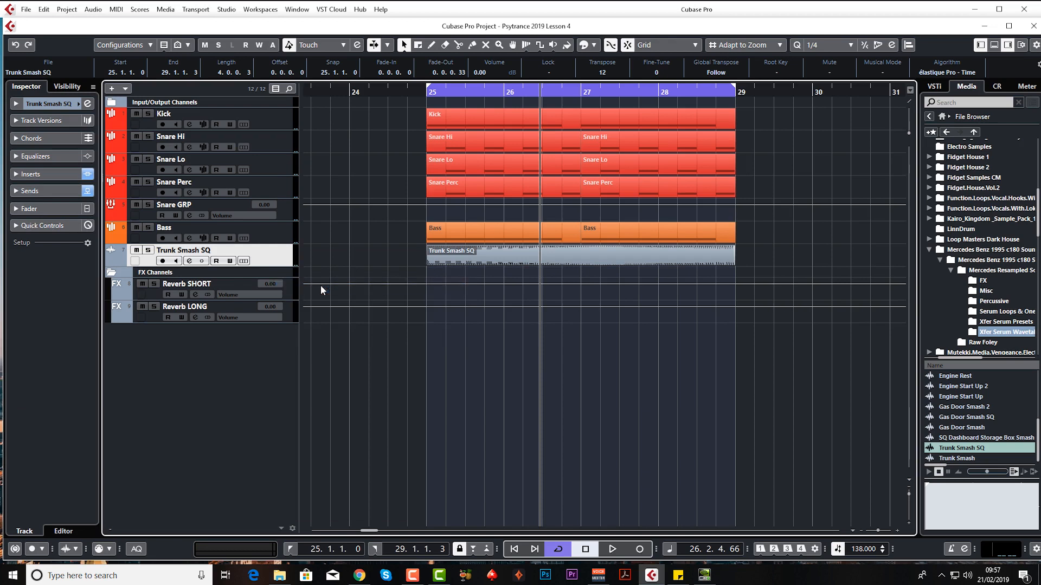
{"action": "left_click", "coordinate": [56, 103]}
{"action": "left_click_drag", "start_coordinate": [65, 166], "coordinate": [19, 166]}
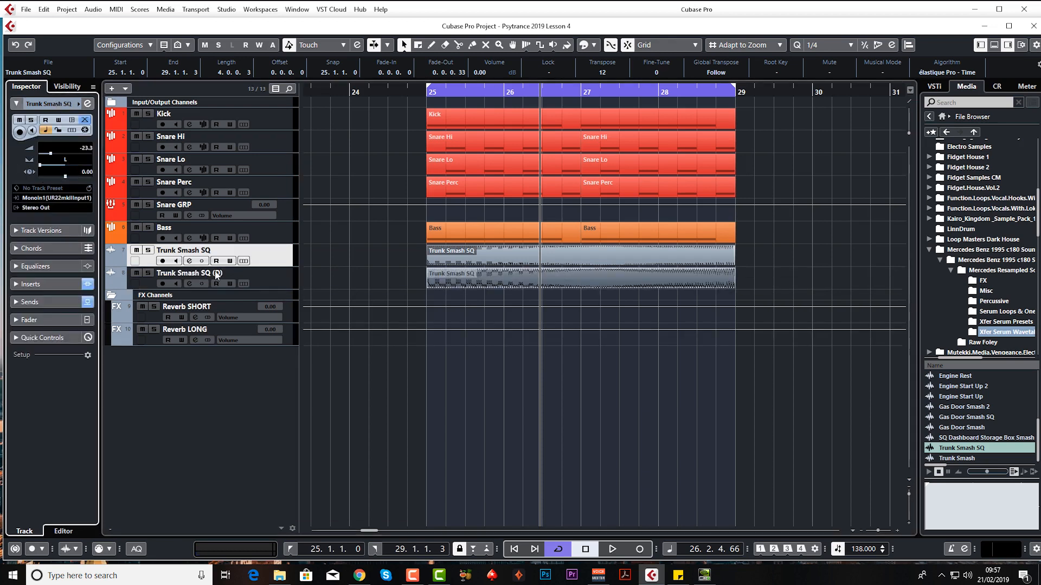
Pan the duplicate Trunk Smash SQ (D) track fully right and listen to the loop from bar 25.
{"action": "left_click", "coordinate": [276, 284]}
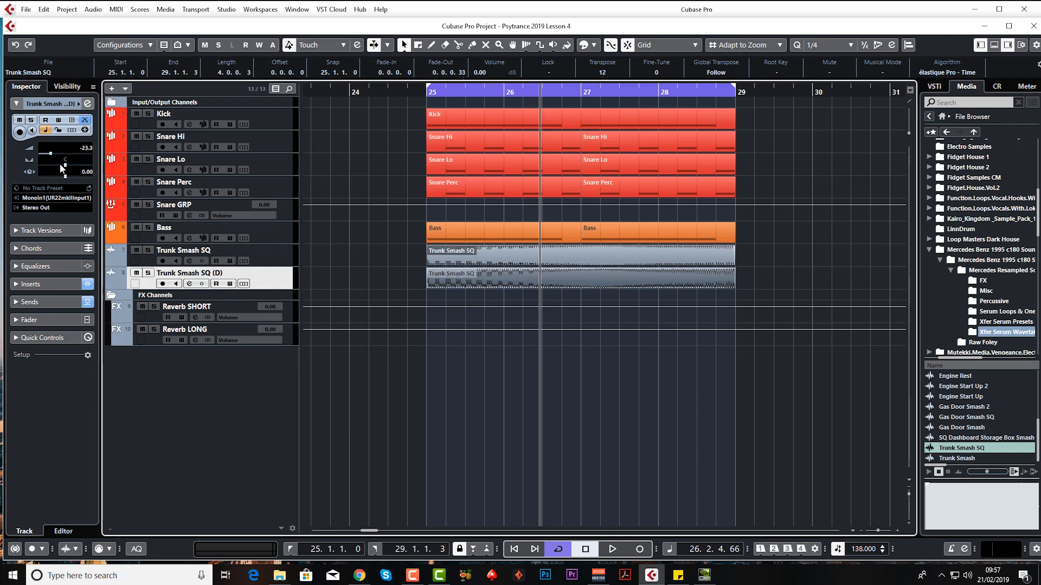
{"action": "left_click_drag", "start_coordinate": [65, 166], "coordinate": [102, 173]}
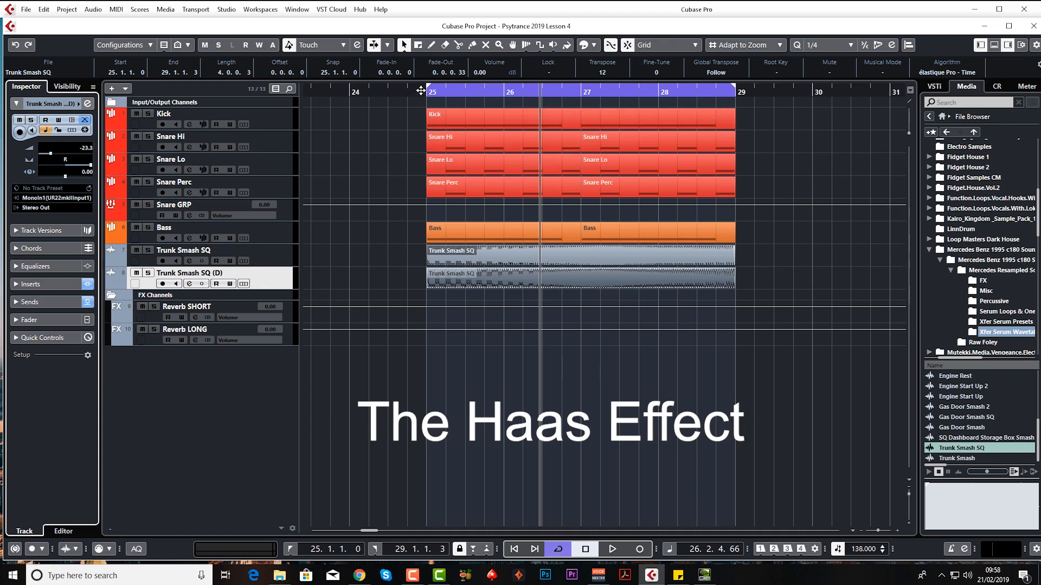
{"action": "key", "text": "space"}
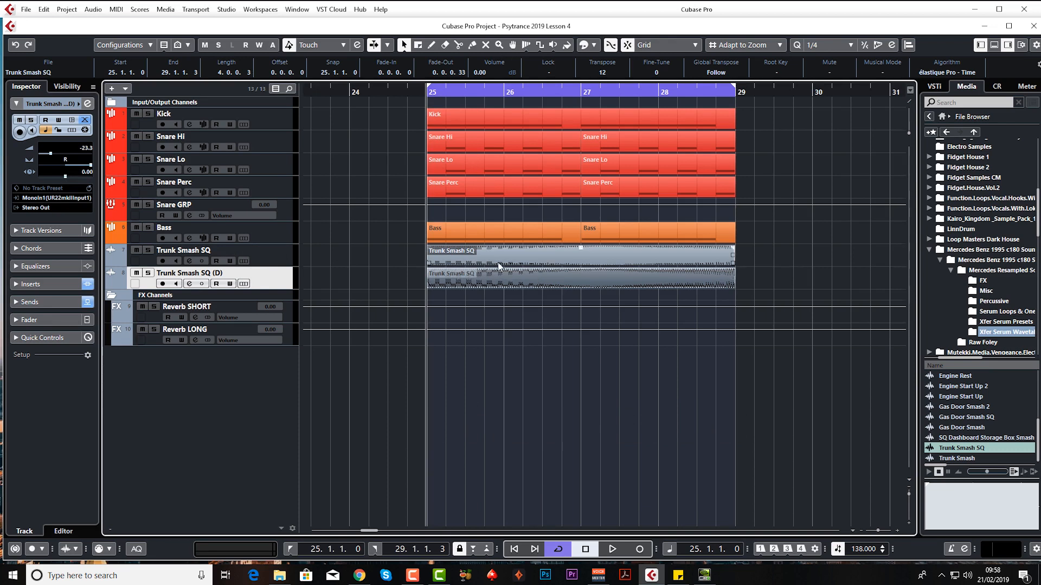
{"action": "key", "text": "space"}
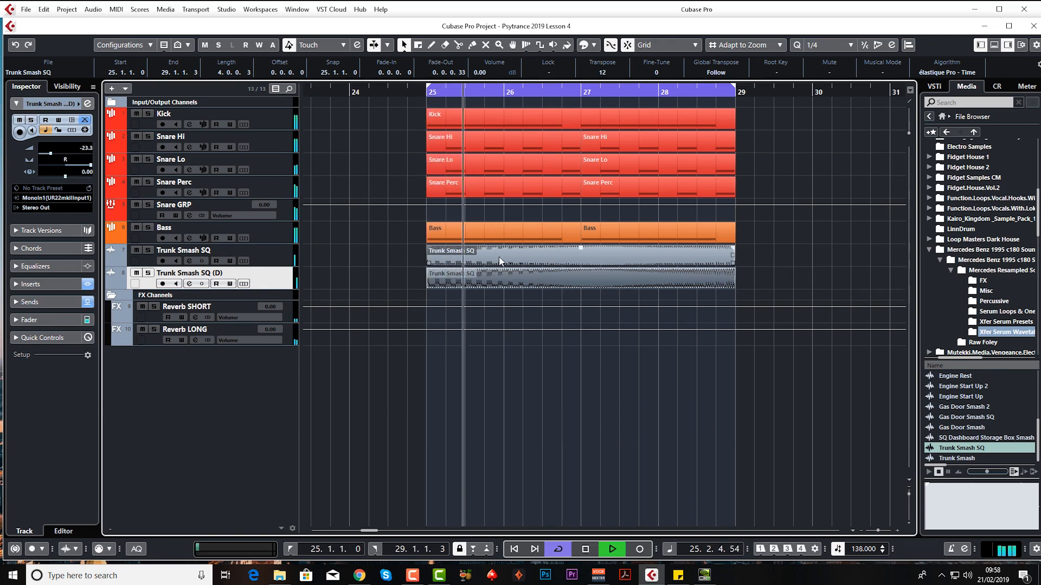
{"action": "key", "text": "space"}
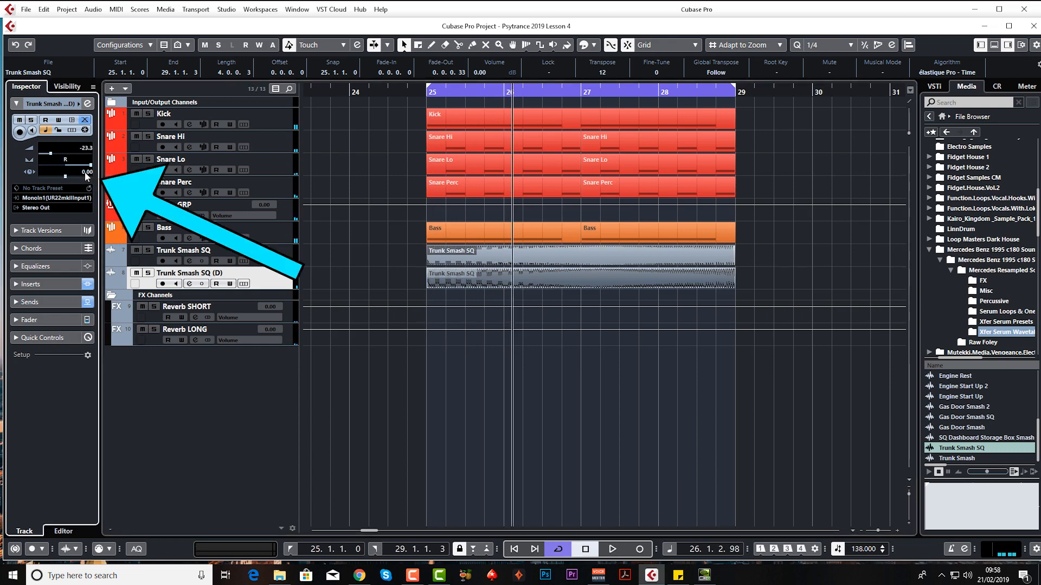
Set the track delay of Trunk Smash SQ (D) to 20 and listen to the loop from bar 25.
{"action": "type", "text": "20"}
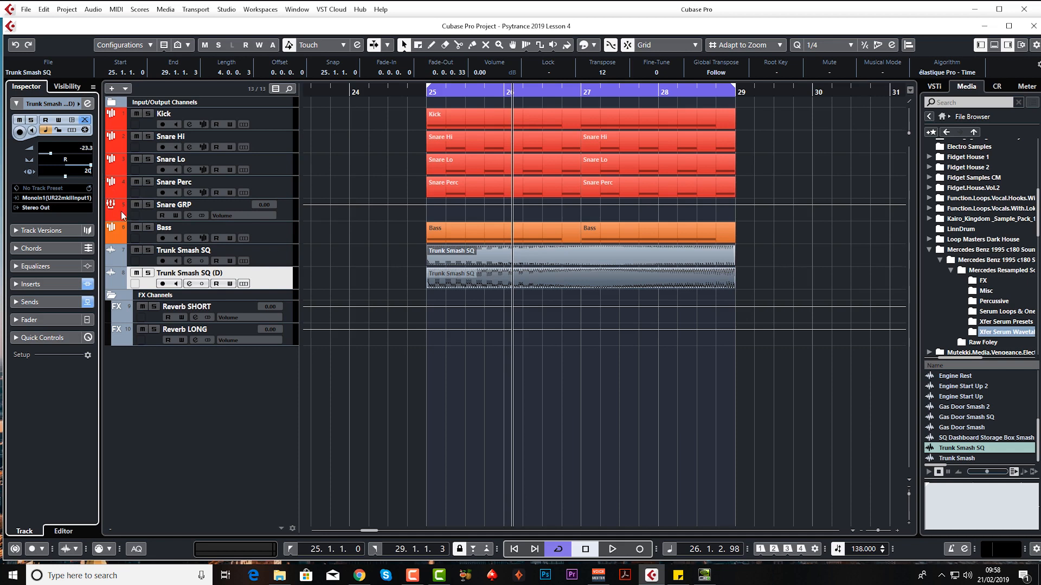
{"action": "left_click", "coordinate": [422, 93]}
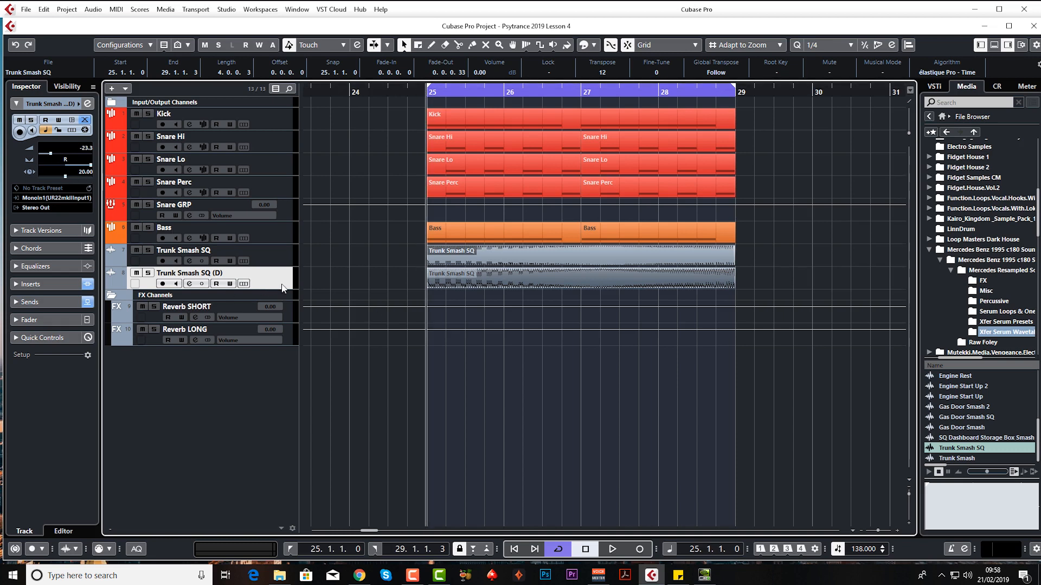
{"action": "key", "text": "space"}
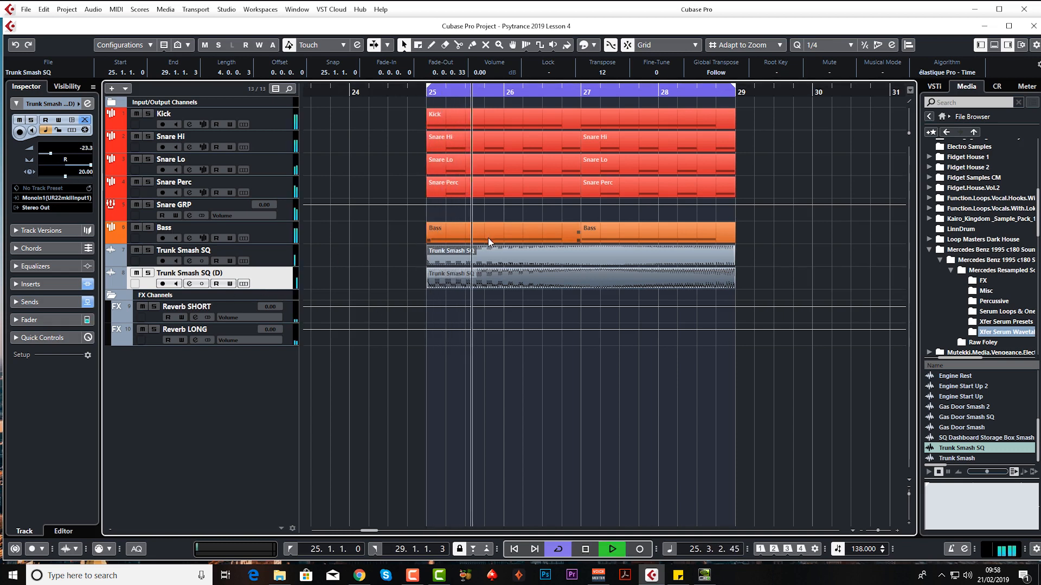
{"action": "left_click", "coordinate": [464, 252]}
{"action": "key", "text": "space"}
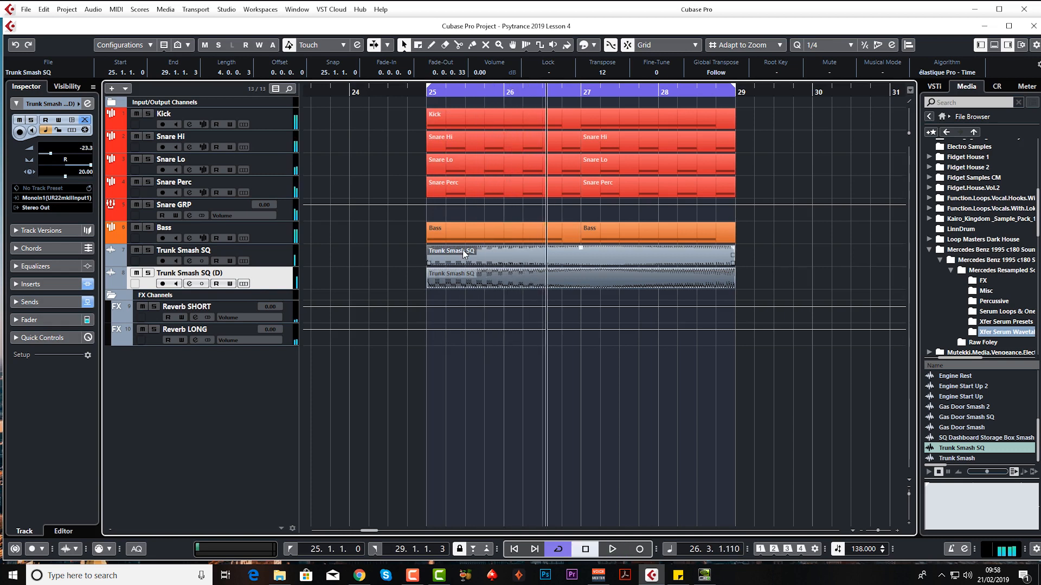
Reset the track delay of Trunk Smash SQ (D) to 0 and replay the loop from bar 25 for comparison.
{"action": "double_click", "coordinate": [83, 172]}
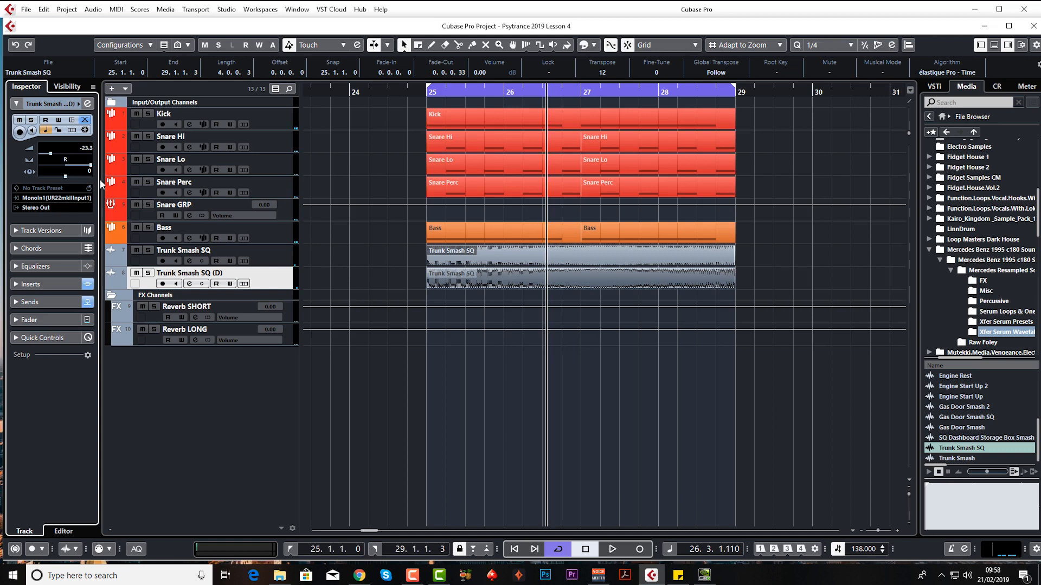
{"action": "left_click", "coordinate": [428, 92]}
{"action": "key", "text": "space"}
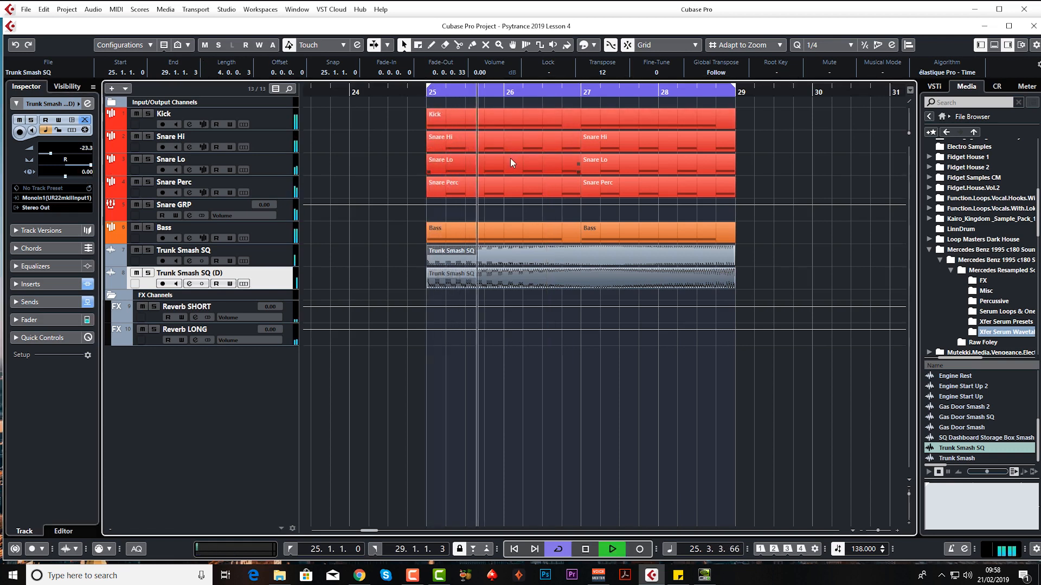
{"action": "key", "text": "space"}
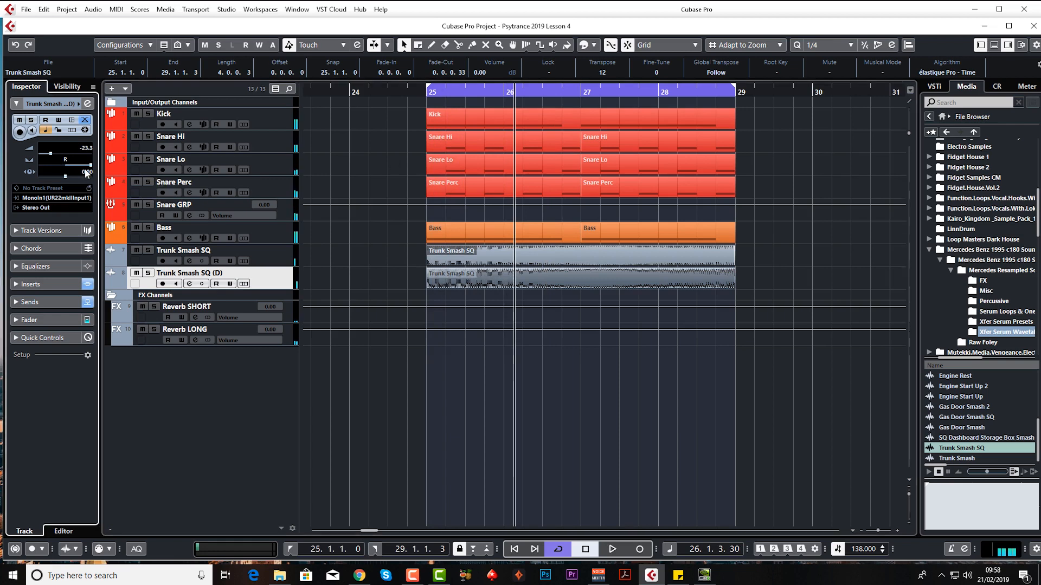
Restore the 20.00 track delay on Trunk Smash SQ (D) and replay the loop.
{"action": "left_click_drag", "start_coordinate": [84, 169], "coordinate": [130, 180]}
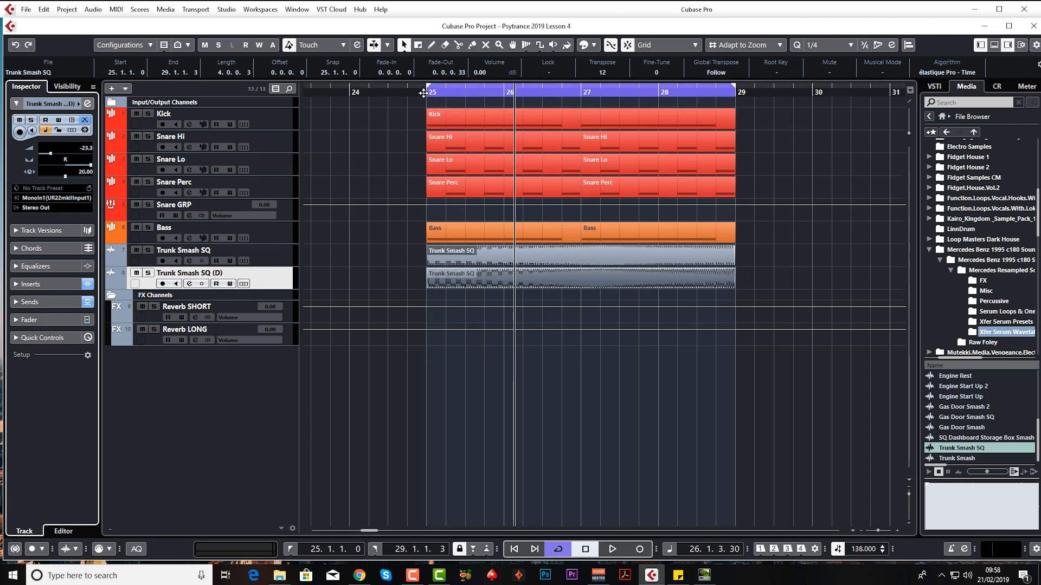
{"action": "left_click", "coordinate": [415, 93]}
{"action": "key", "text": "space"}
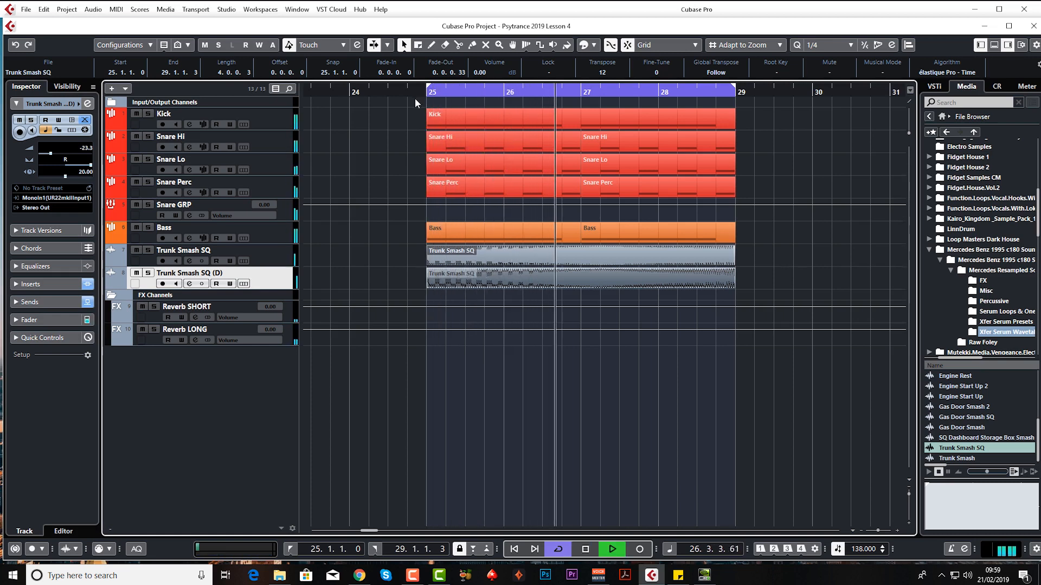
{"action": "key", "text": "space"}
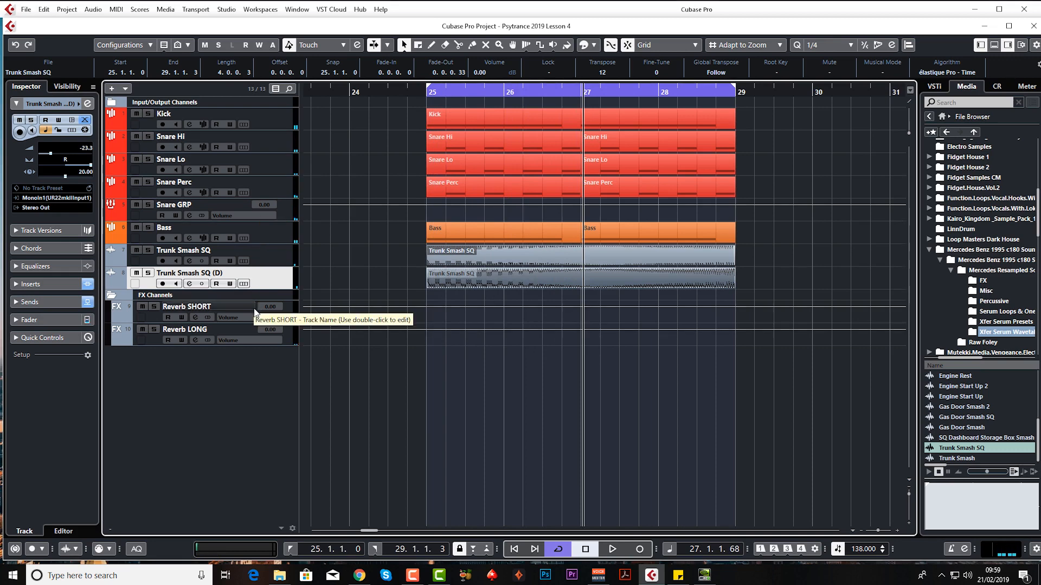
Link the Trunk Smash SQ and Trunk Smash SQ (D) channels in the MixConsole as Link 1, leaving Pan unlinked.
{"action": "key", "text": "F3"}
{"action": "left_click", "coordinate": [591, 506]}
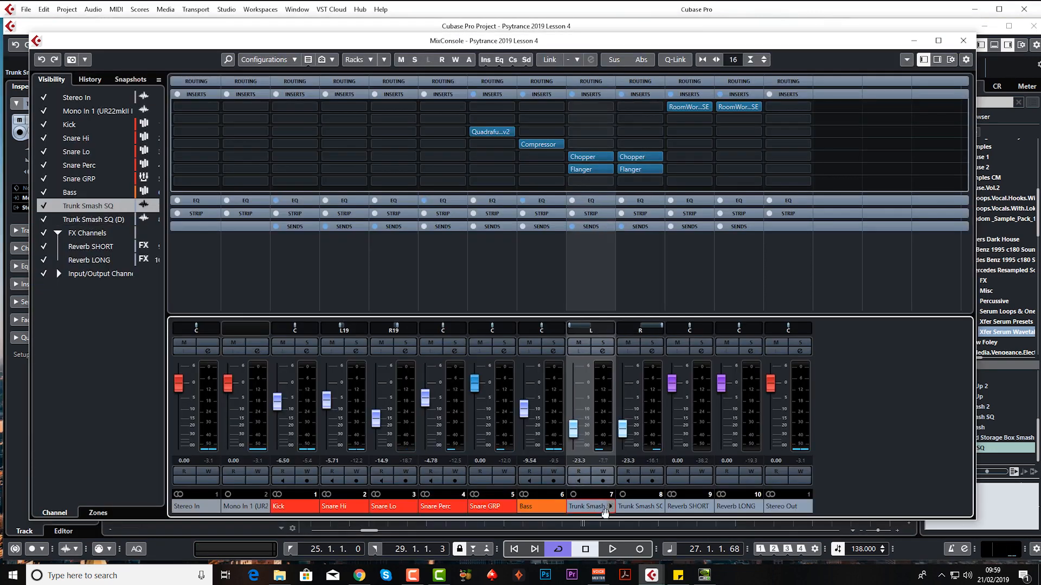
{"action": "left_click", "coordinate": [633, 510], "text": "ctrl"}
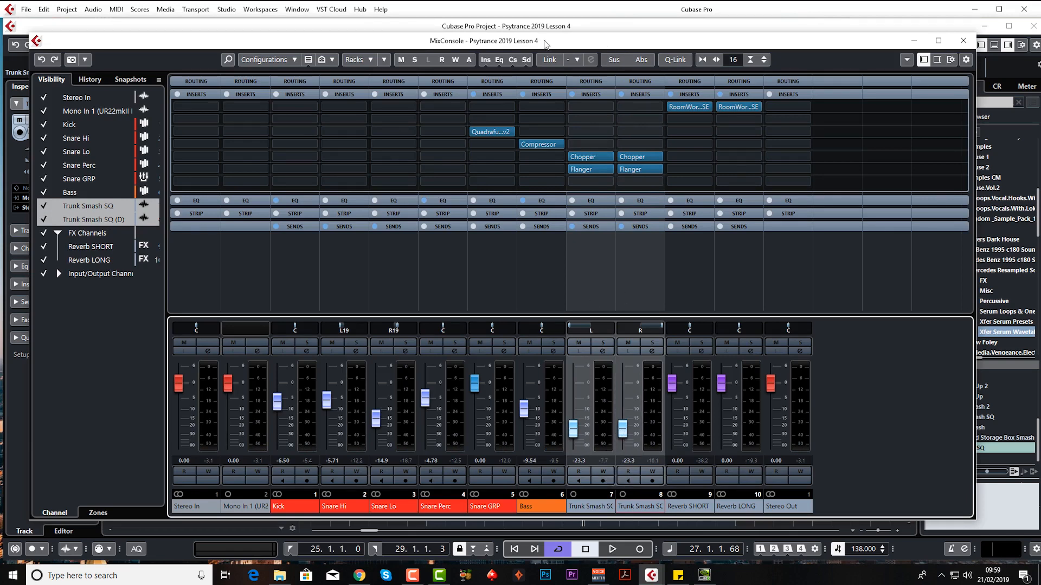
{"action": "left_click", "coordinate": [551, 60]}
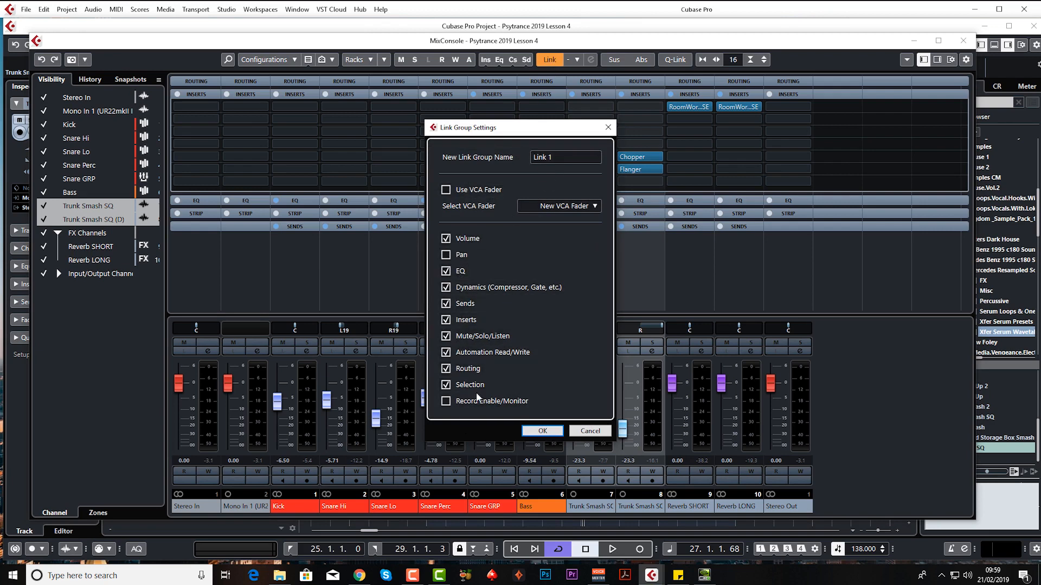
{"action": "left_click", "coordinate": [542, 431]}
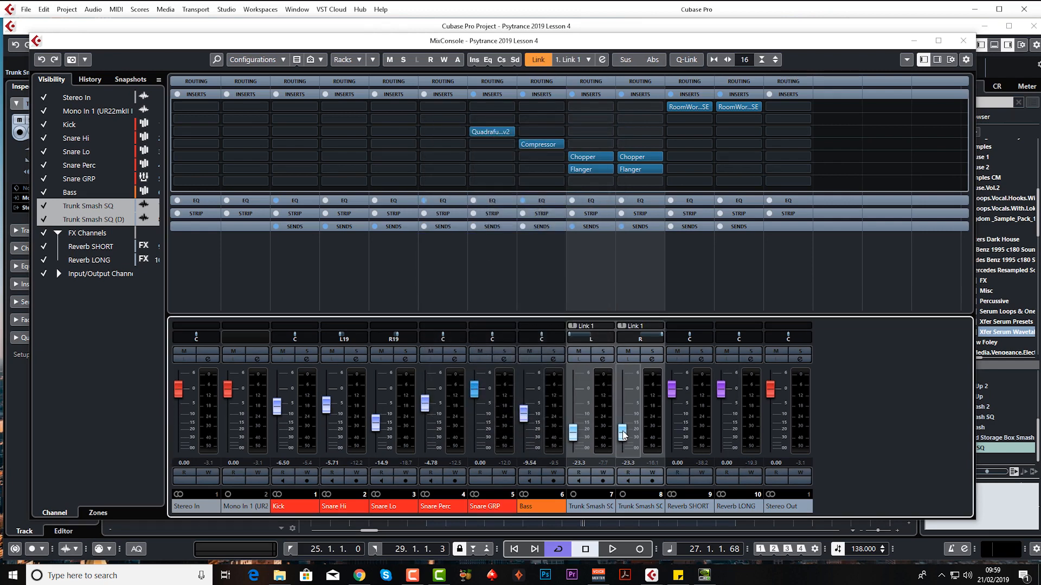
Lower the linked Trunk Smash SQ faders to -25.9 dB while comparing the loop muted and unmuted, and close the MixConsole.
{"action": "left_click_drag", "start_coordinate": [622, 430], "coordinate": [623, 438]}
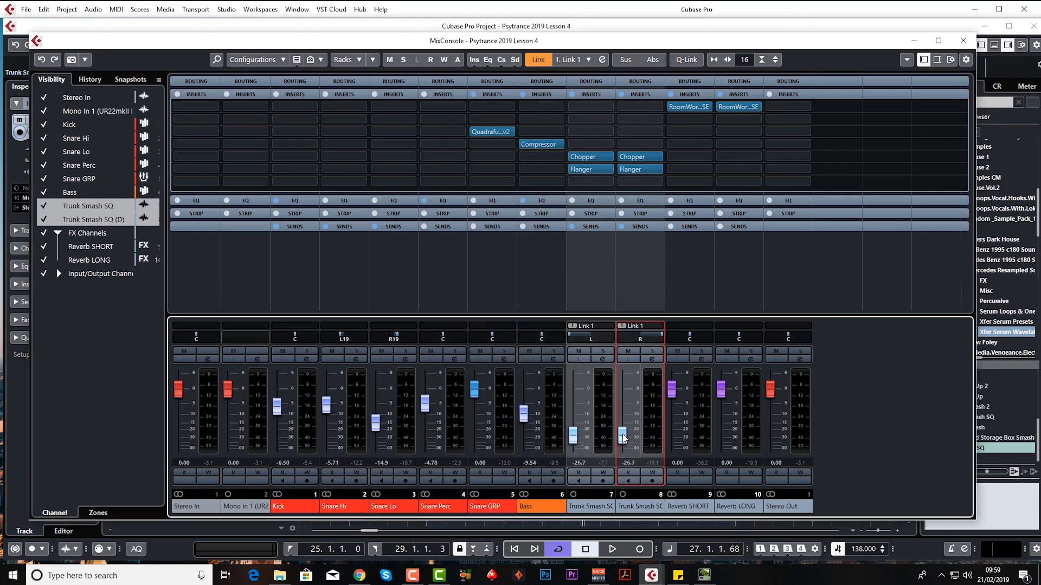
{"action": "key", "text": "space"}
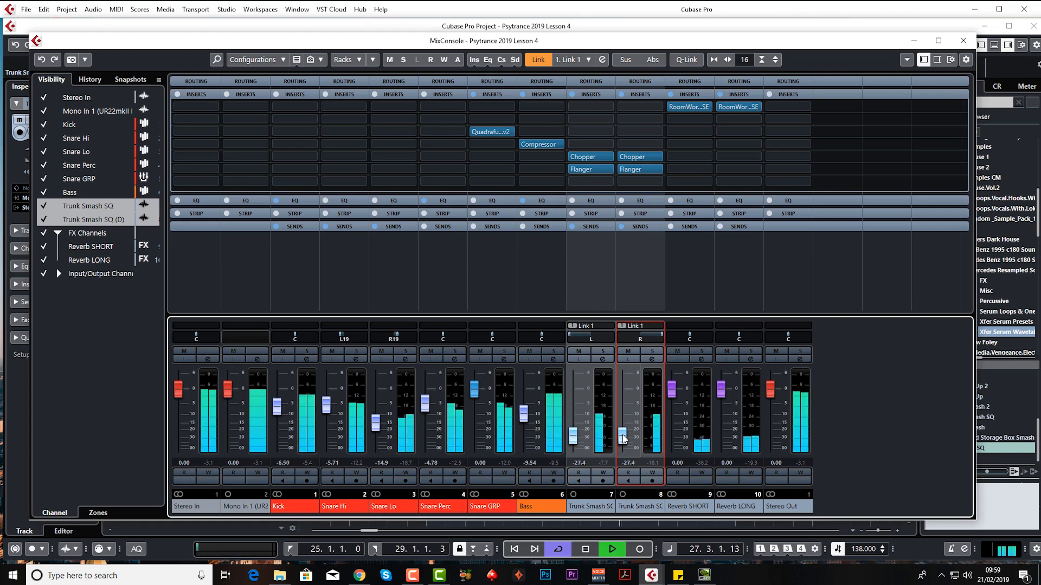
{"action": "left_click", "coordinate": [628, 352]}
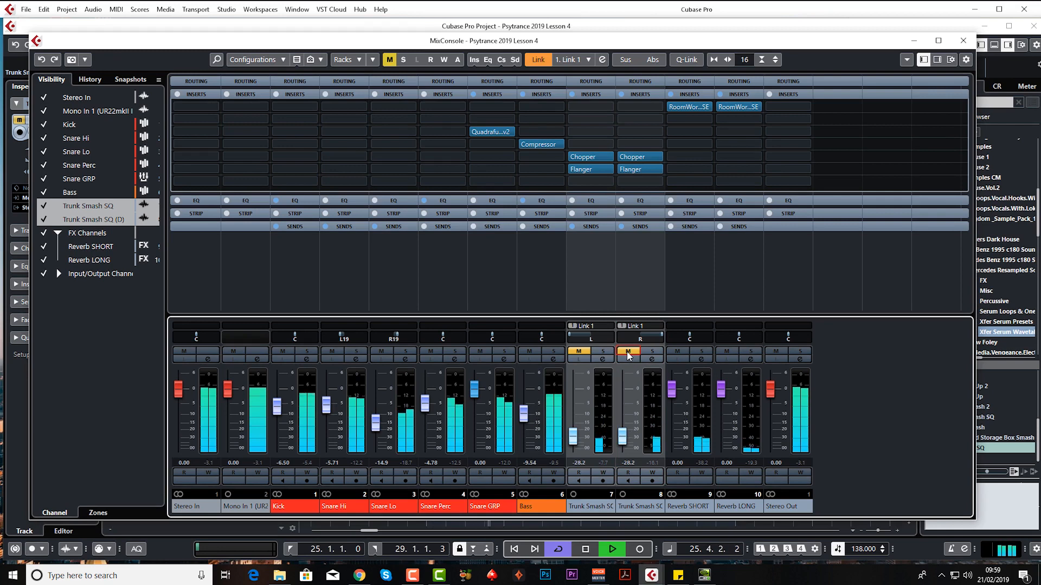
{"action": "left_click", "coordinate": [628, 353]}
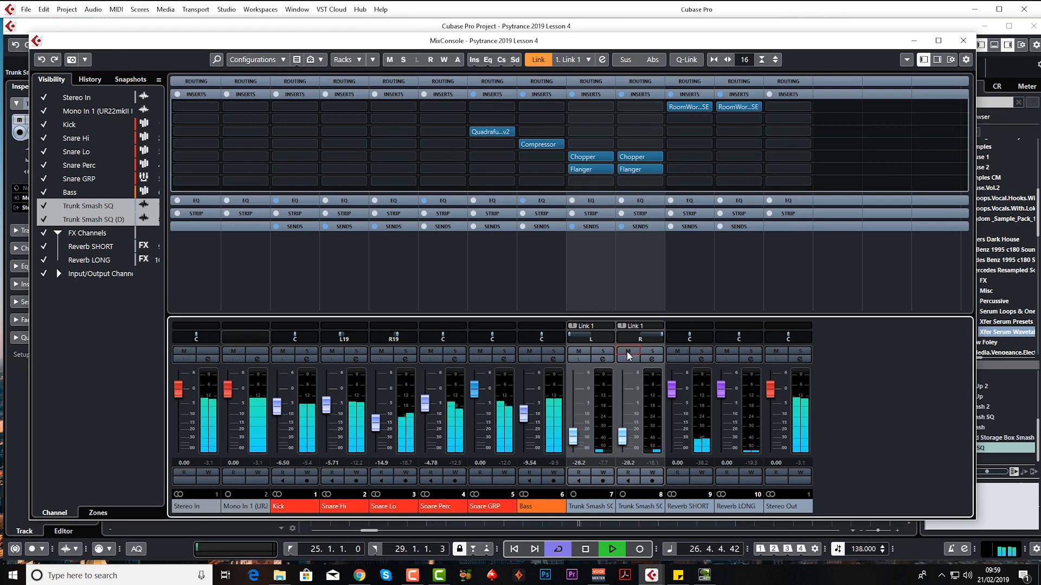
{"action": "left_click_drag", "start_coordinate": [624, 442], "coordinate": [625, 440]}
{"action": "key", "text": "space"}
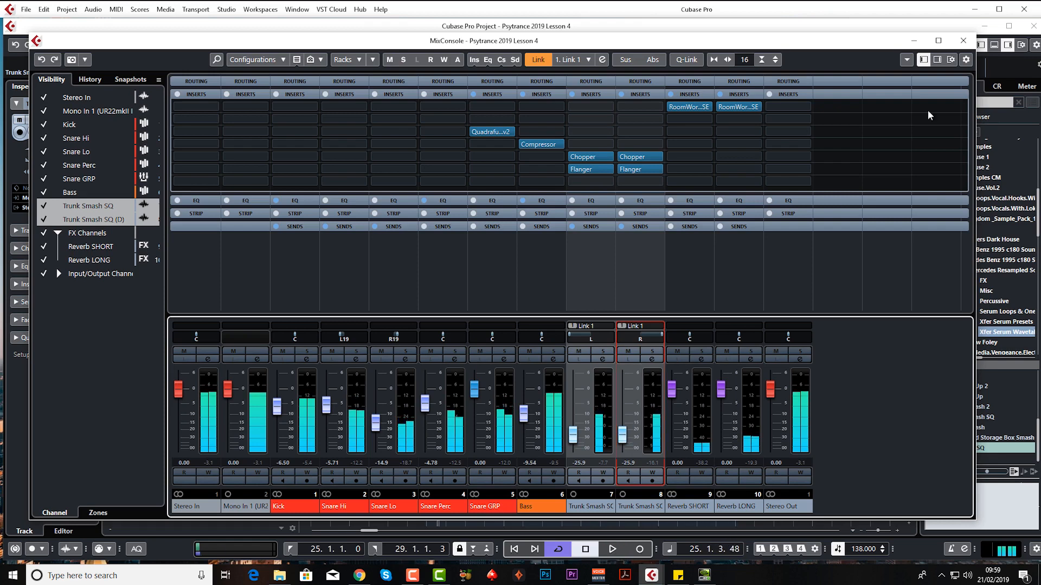
{"action": "left_click", "coordinate": [963, 41]}
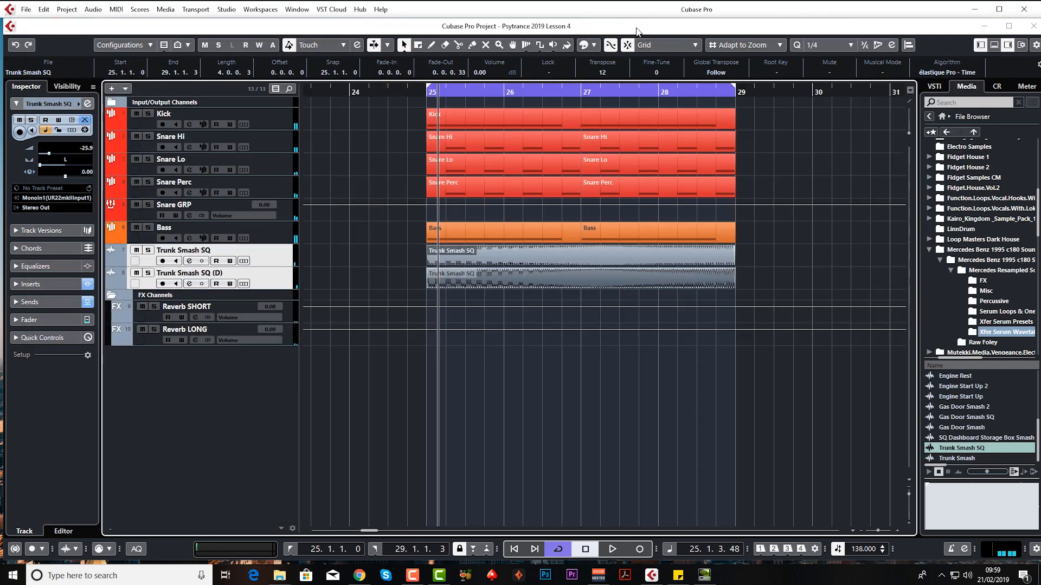